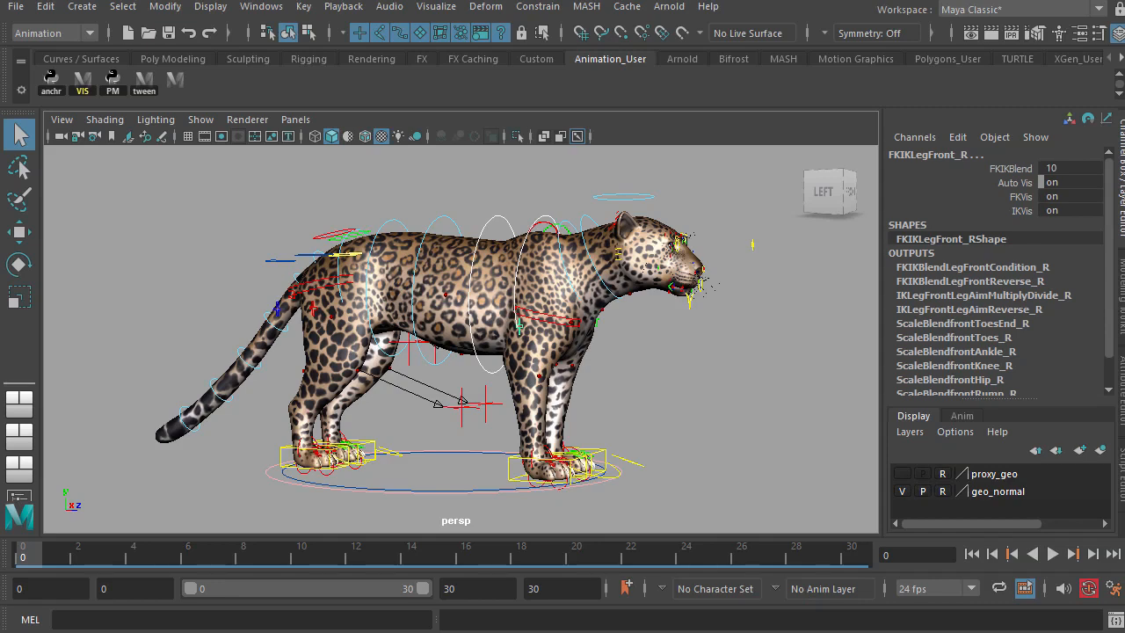
Switch to Firefox, enlarge the window, and search the Animation Apprentice blog for "leopard"
key(alt+Tab)
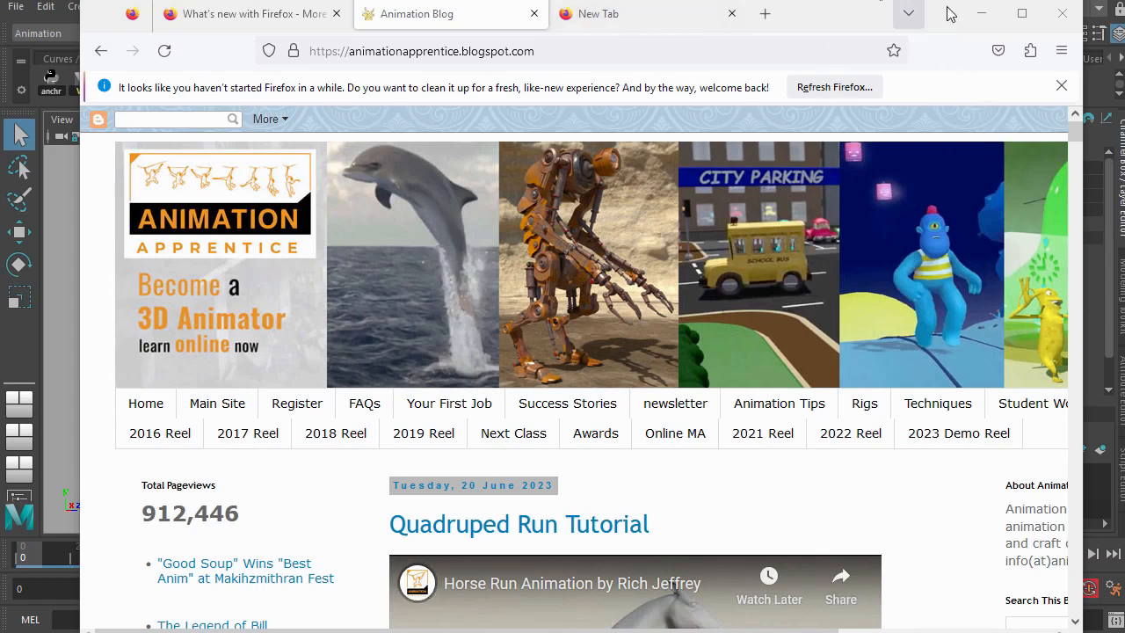
drag(950, 10, 926, 16)
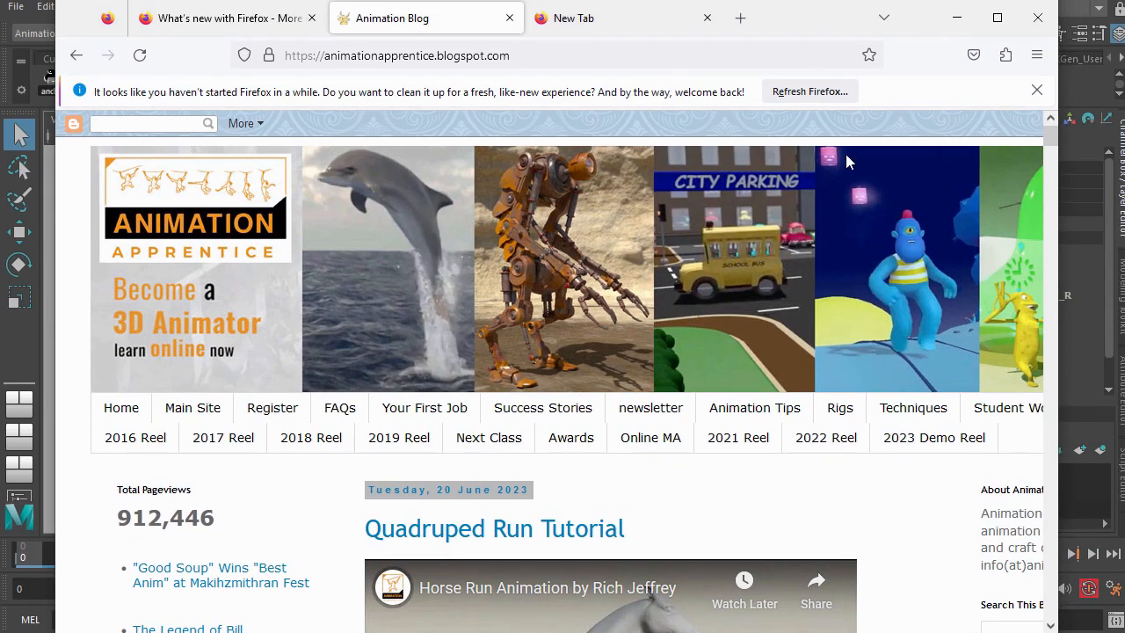
drag(1058, 266, 1101, 268)
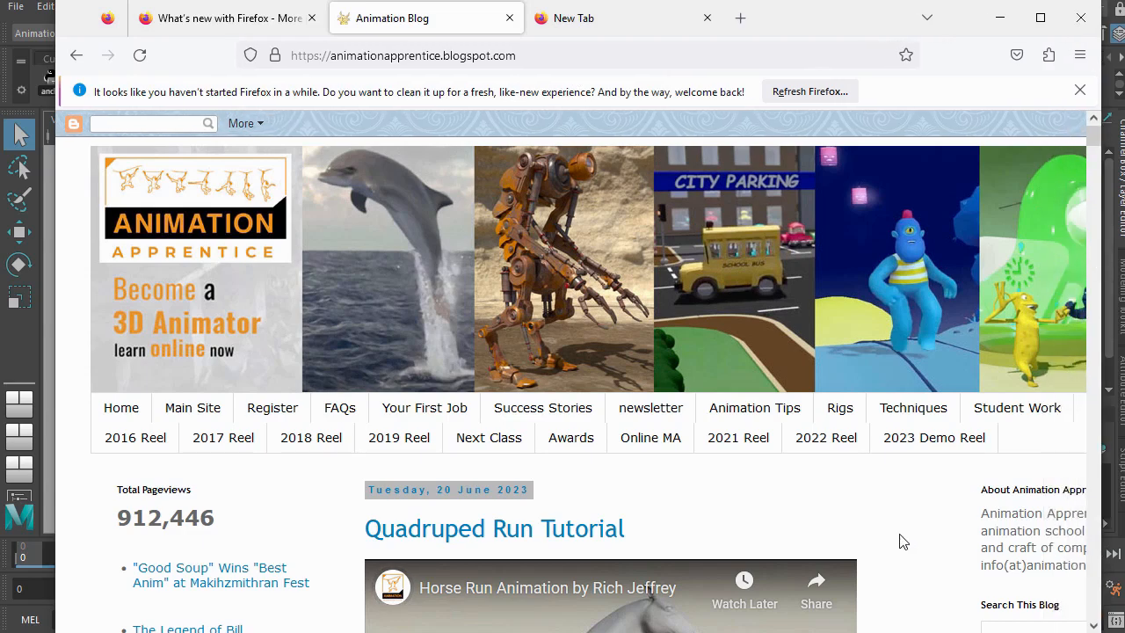
scroll(1022, 322, right, 2)
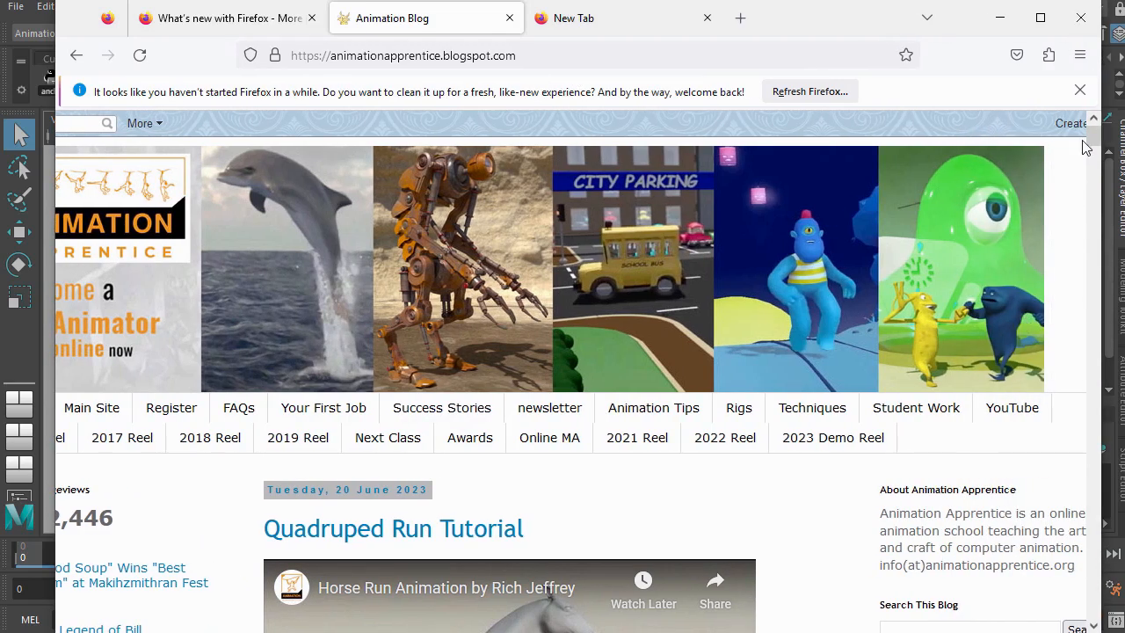
scroll(1086, 135, down, 3)
click(960, 396)
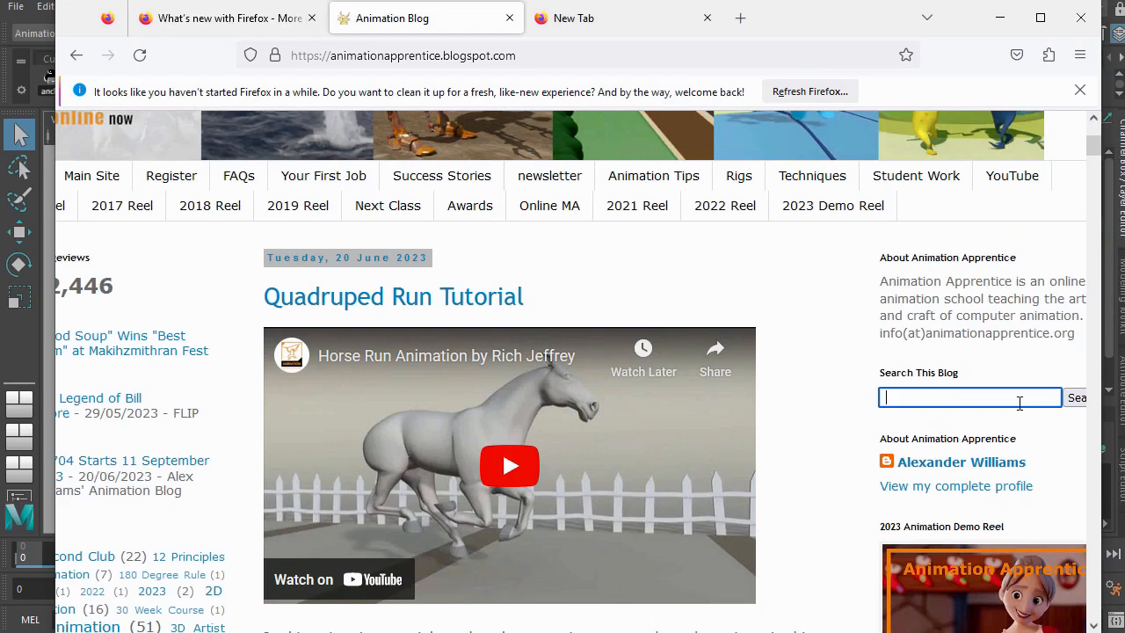
text(leopard)
key(Return)
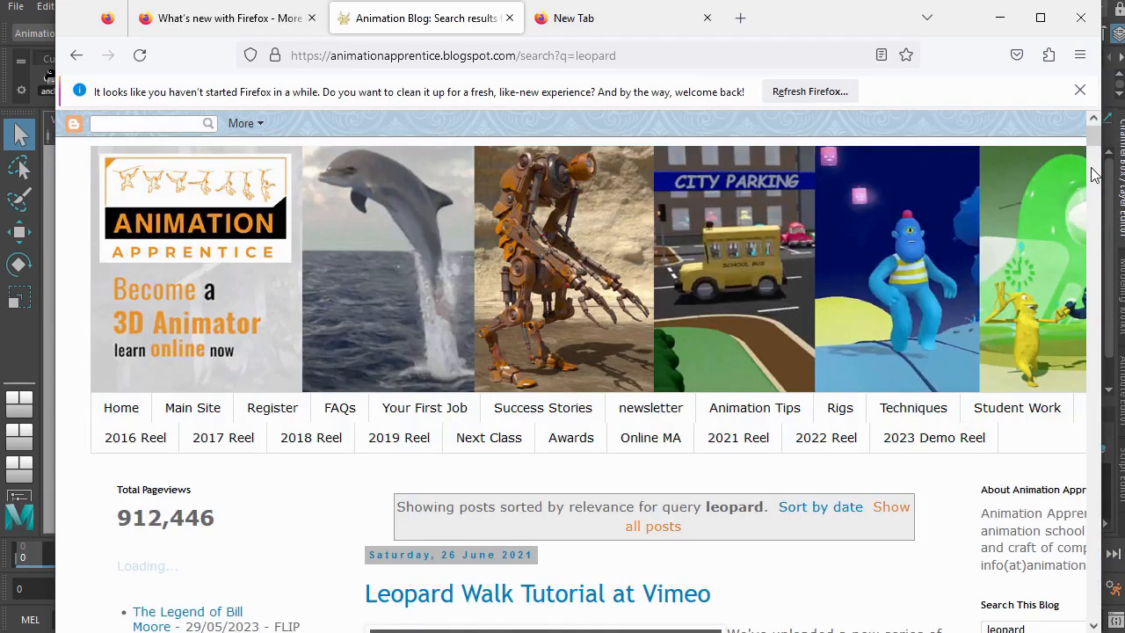
Open the blog's leopard rig post and follow its free download link to the Gumroad page of the Leopard Maya Rig
drag(1094, 146, 1094, 211)
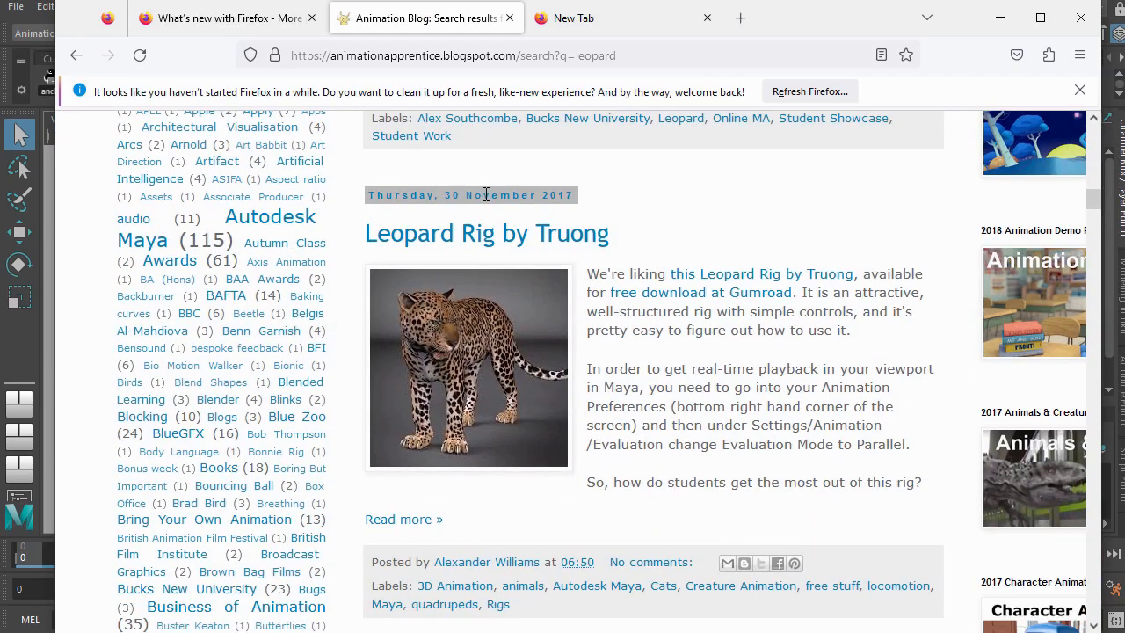
click(562, 233)
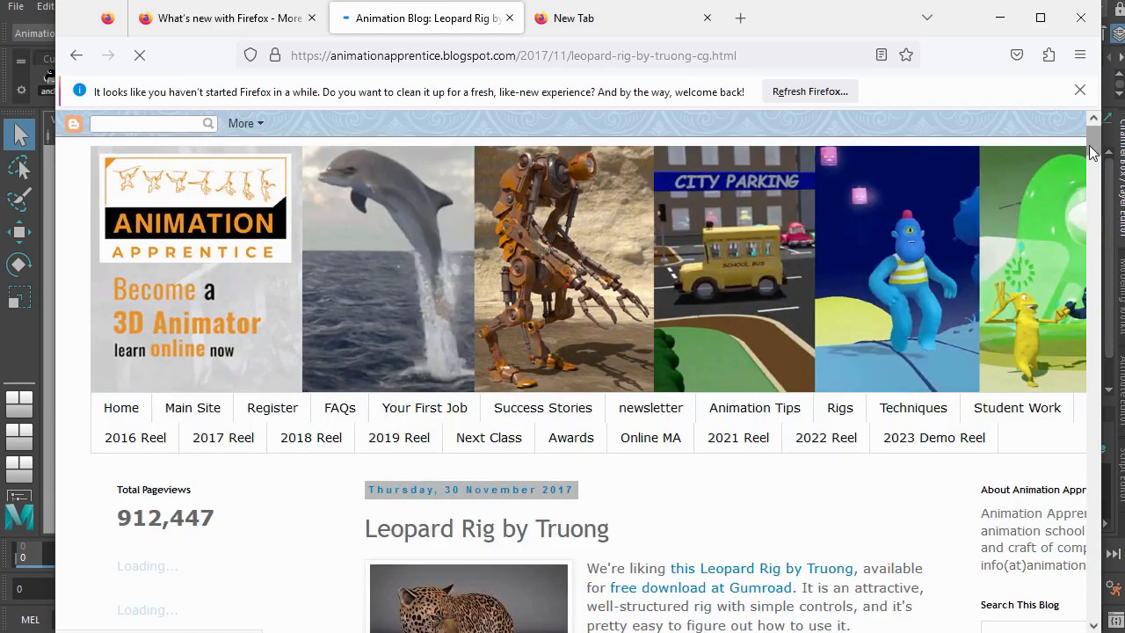
drag(1090, 143, 1090, 164)
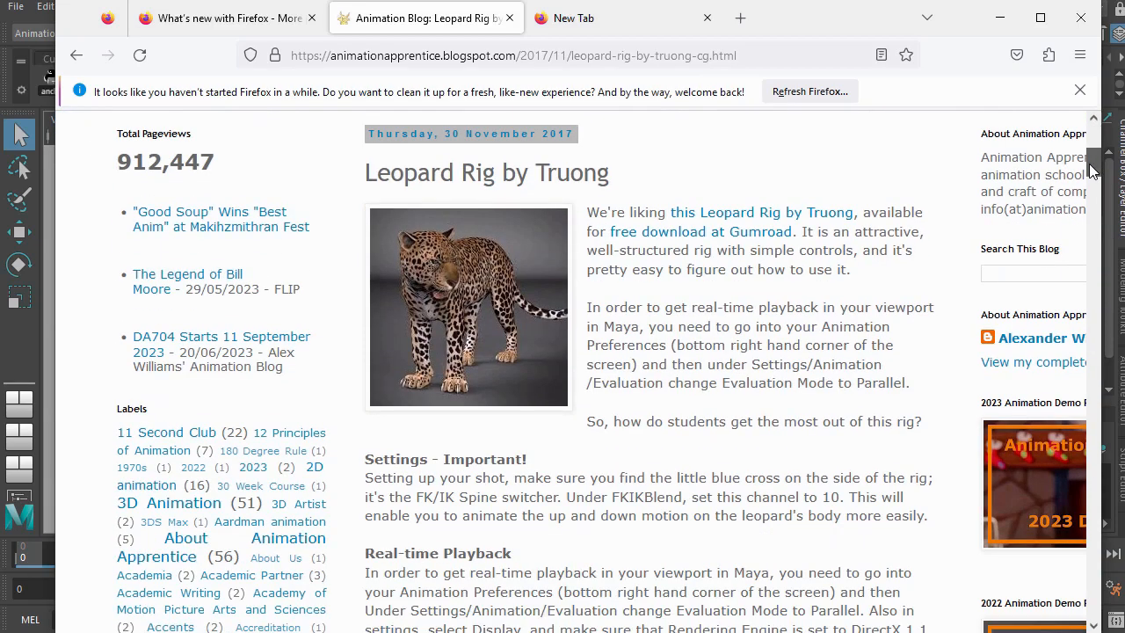
click(767, 234)
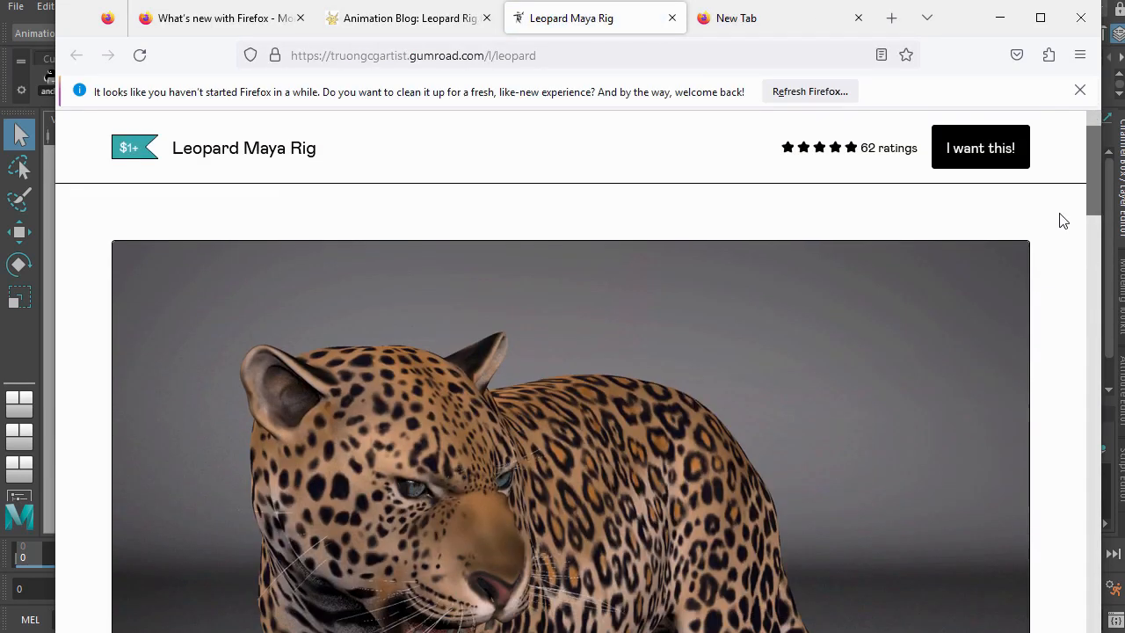
drag(1093, 164, 1079, 132)
Return to the leopard rig blog post, read its settings and real-time playback notes, and switch back to Maya
click(433, 21)
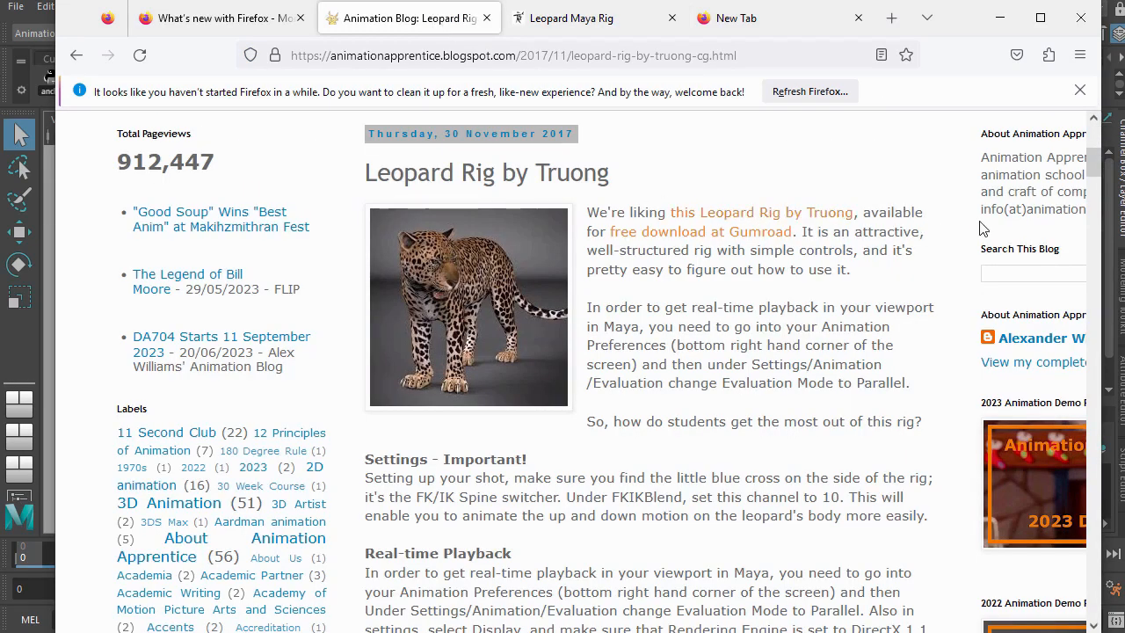
scroll(1090, 178, down, 4)
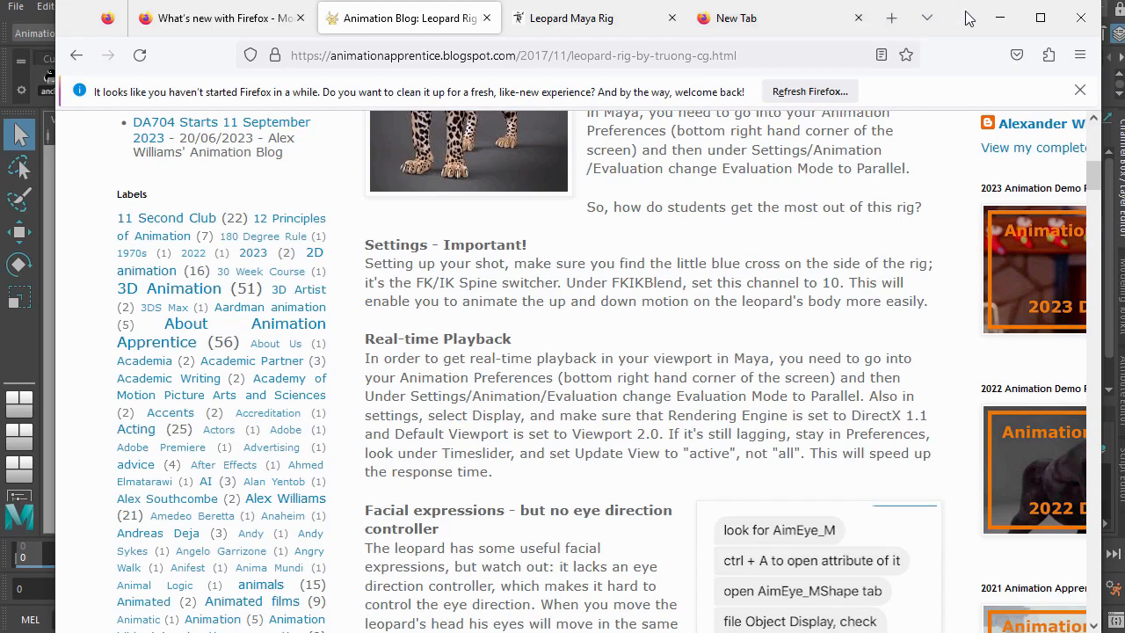
click(997, 18)
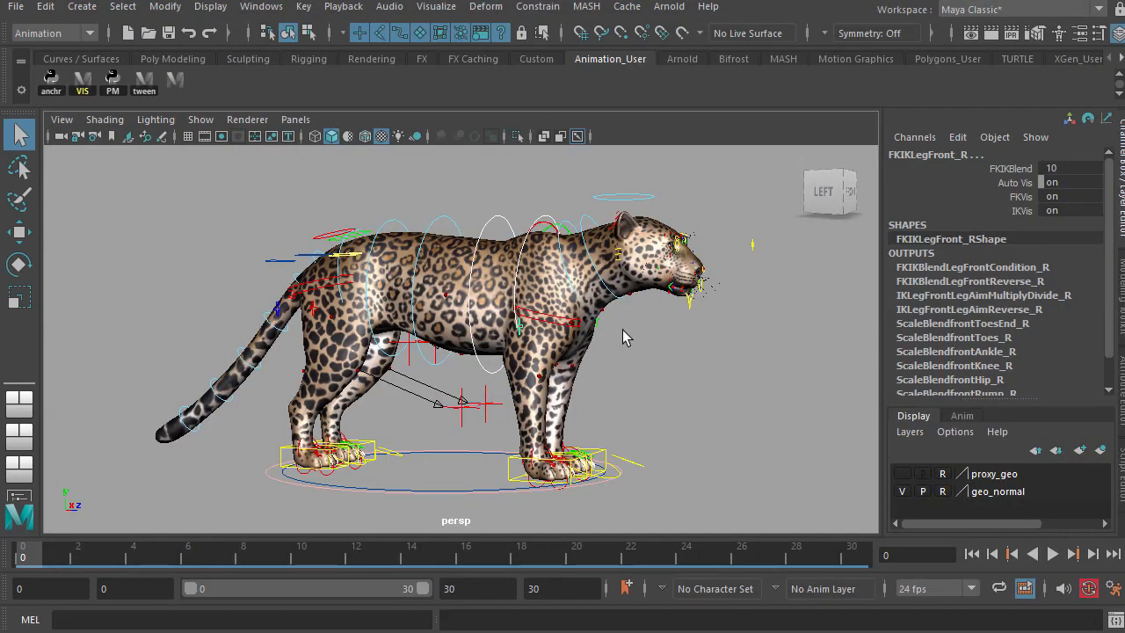
Select the spine's FK/IK switch, the small cross beside the leopard's body, and set its FKIKBlend to 1
alt+drag(553, 341, 596, 418)
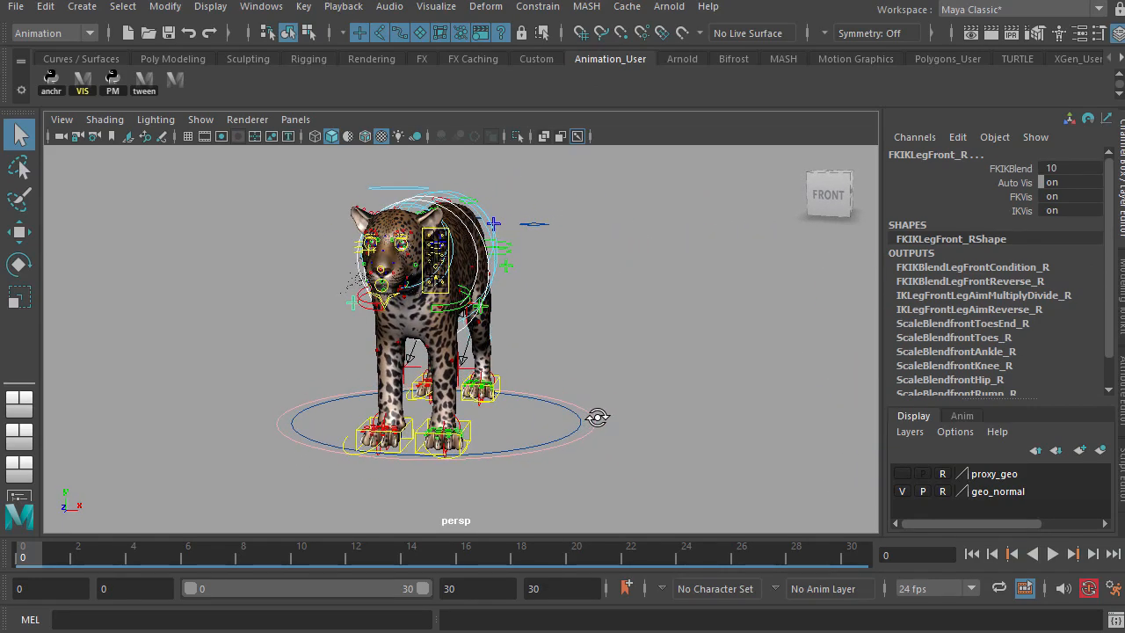
click(494, 223)
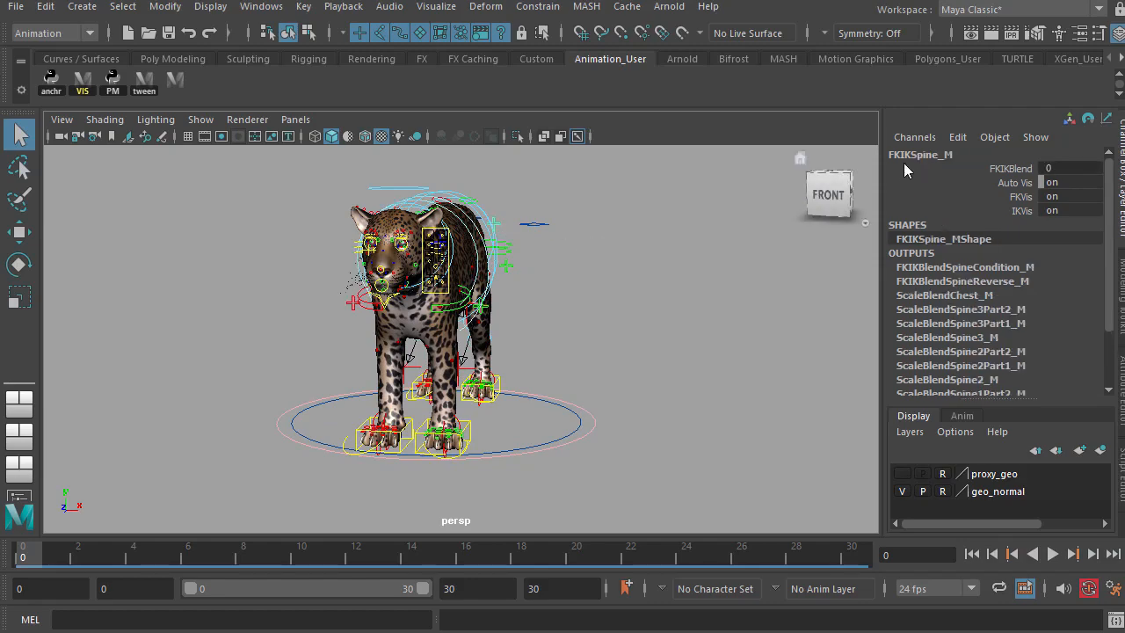
alt+drag(727, 241, 720, 277)
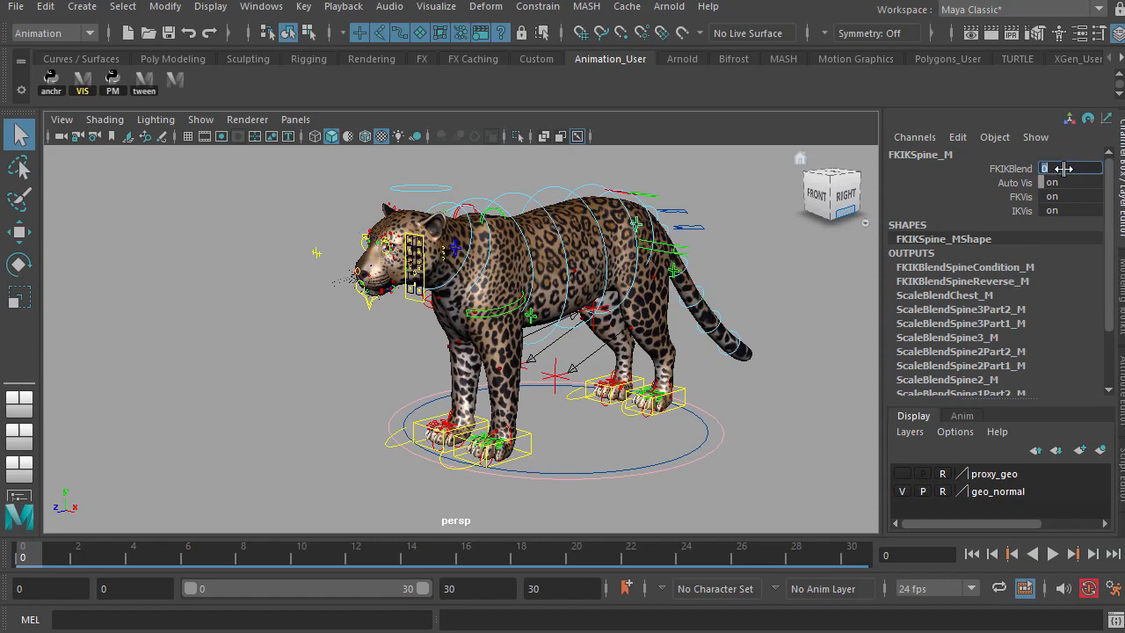
key(Return)
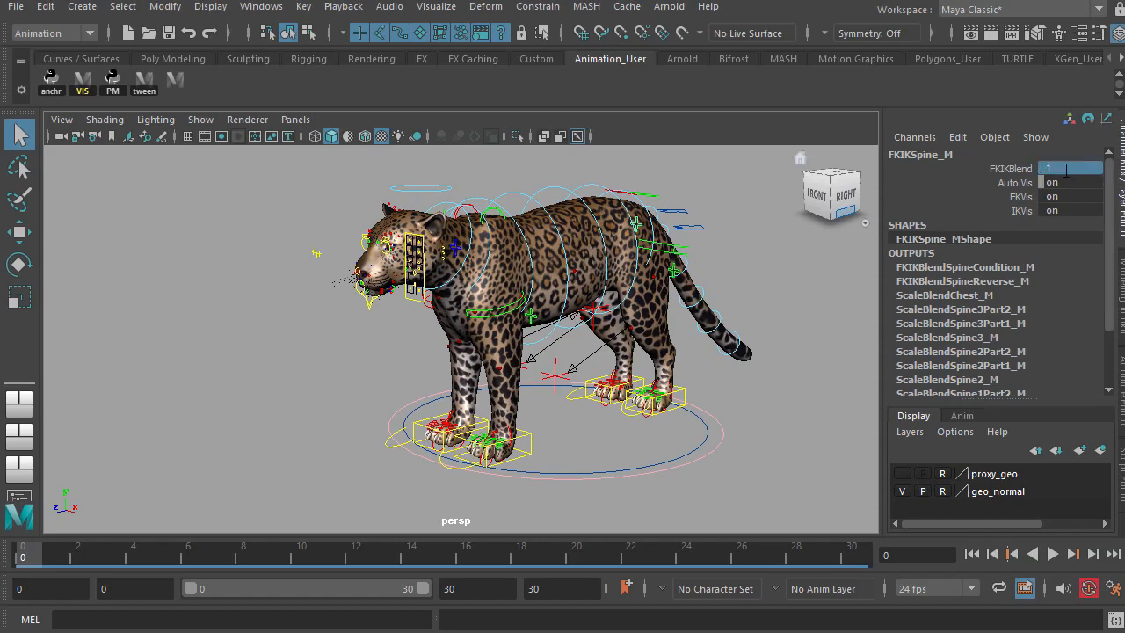
Try moving the shoulder-end spine IK control vertically, up to Translate Y 3.35 and down to -6.55, and undo the movement
alt+drag(498, 305, 394, 333)
alt+middle_drag(395, 333, 580, 326)
alt+drag(294, 327, 367, 325)
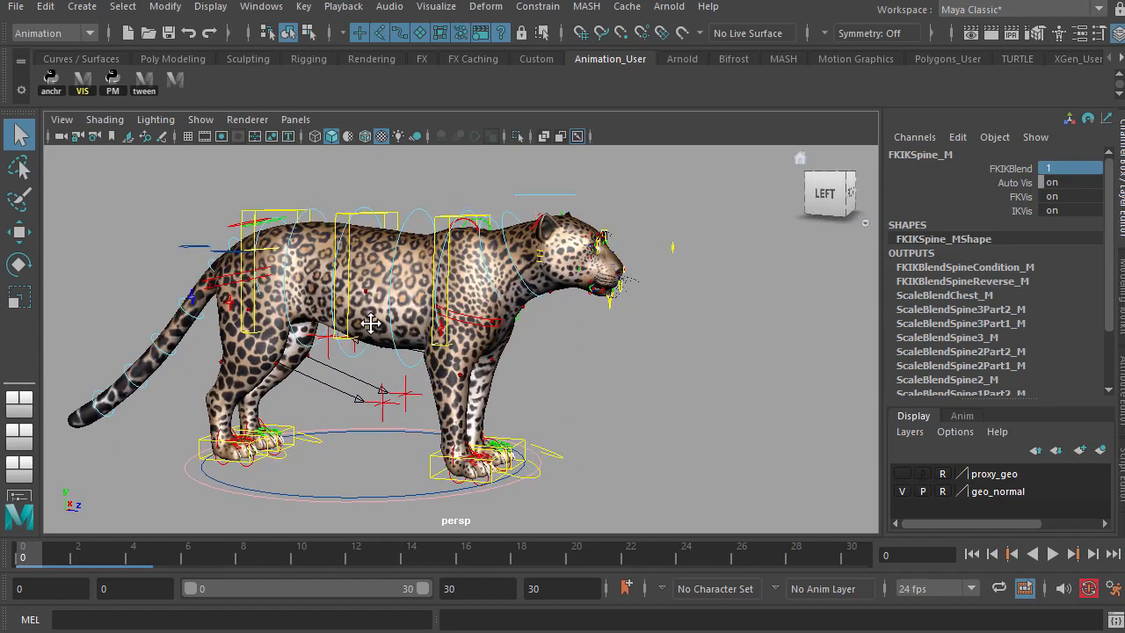
alt+middle_drag(367, 325, 473, 342)
alt+drag(473, 344, 450, 341)
alt+middle_drag(450, 341, 381, 339)
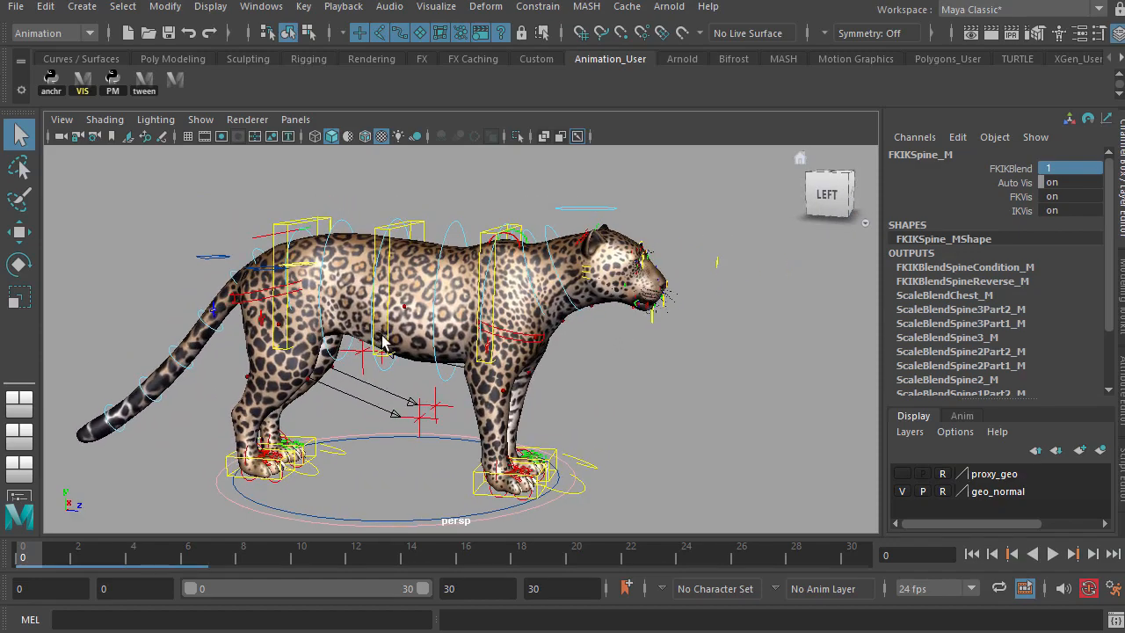
alt+right_drag(381, 339, 452, 317)
click(490, 206)
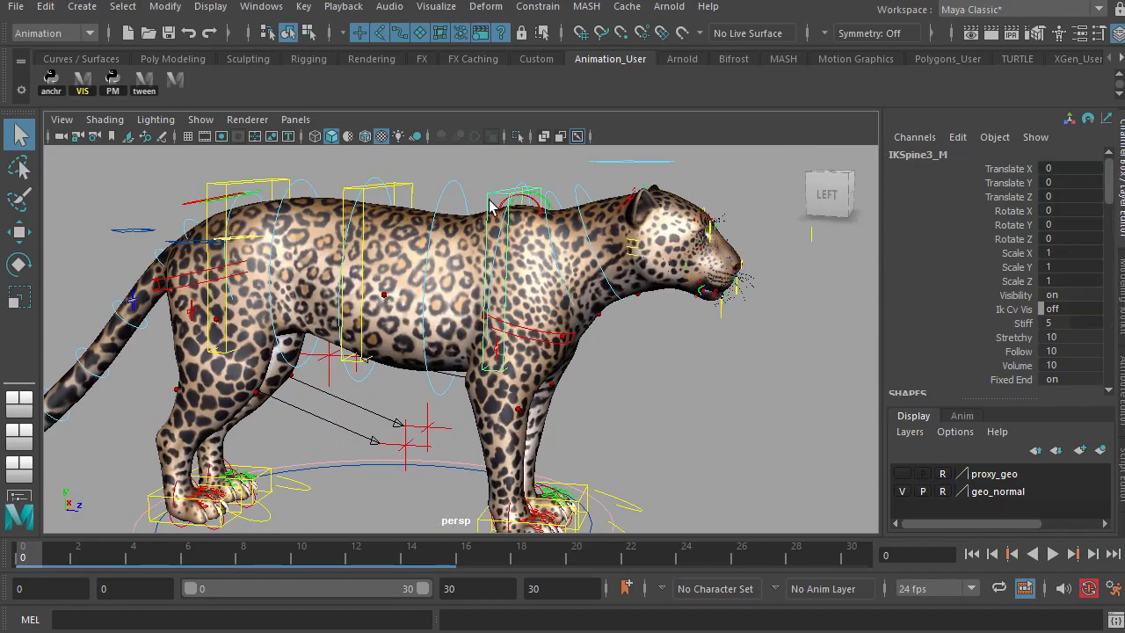
key(w)
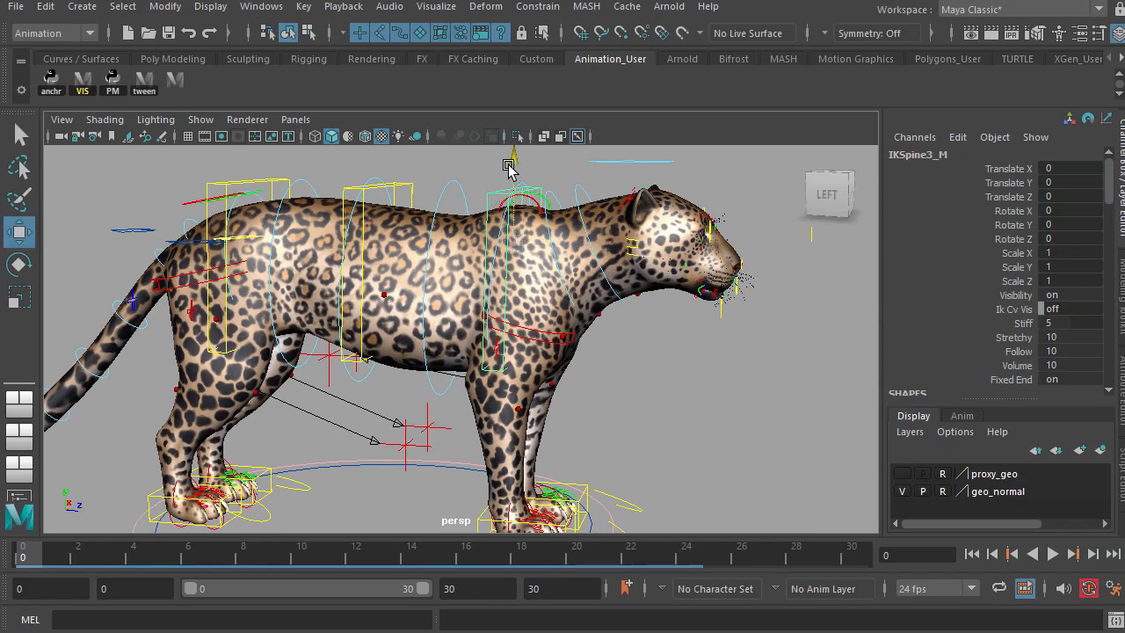
mouse_move(508, 165)
mouse_down()
mouse_move(505, 148)
mouse_move(507, 158)
mouse_up()
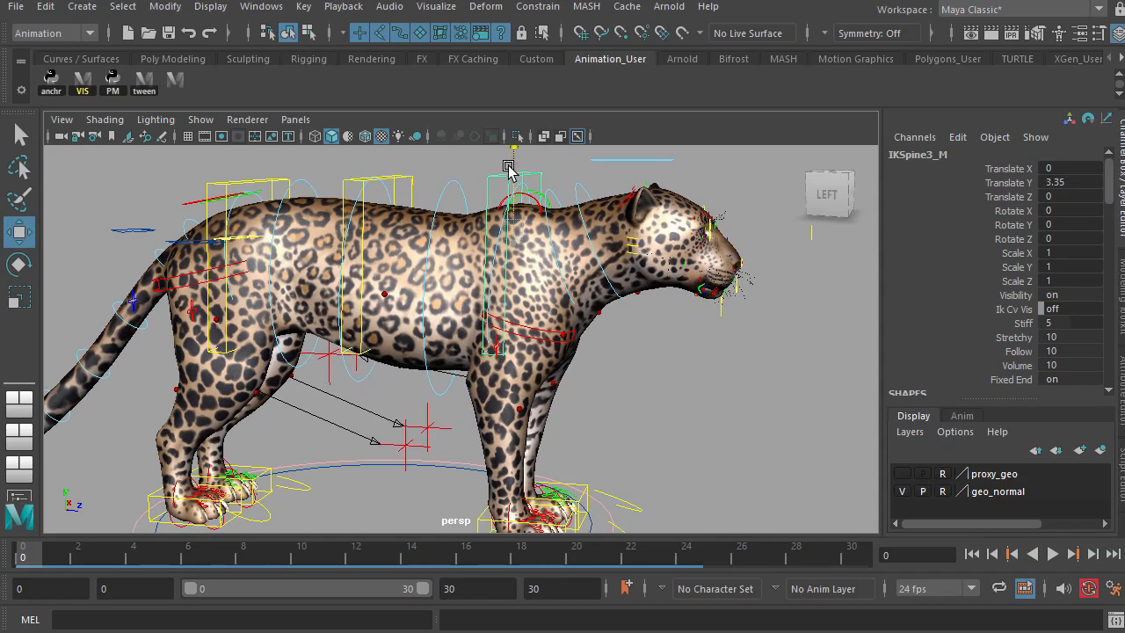
drag(508, 207, 506, 194)
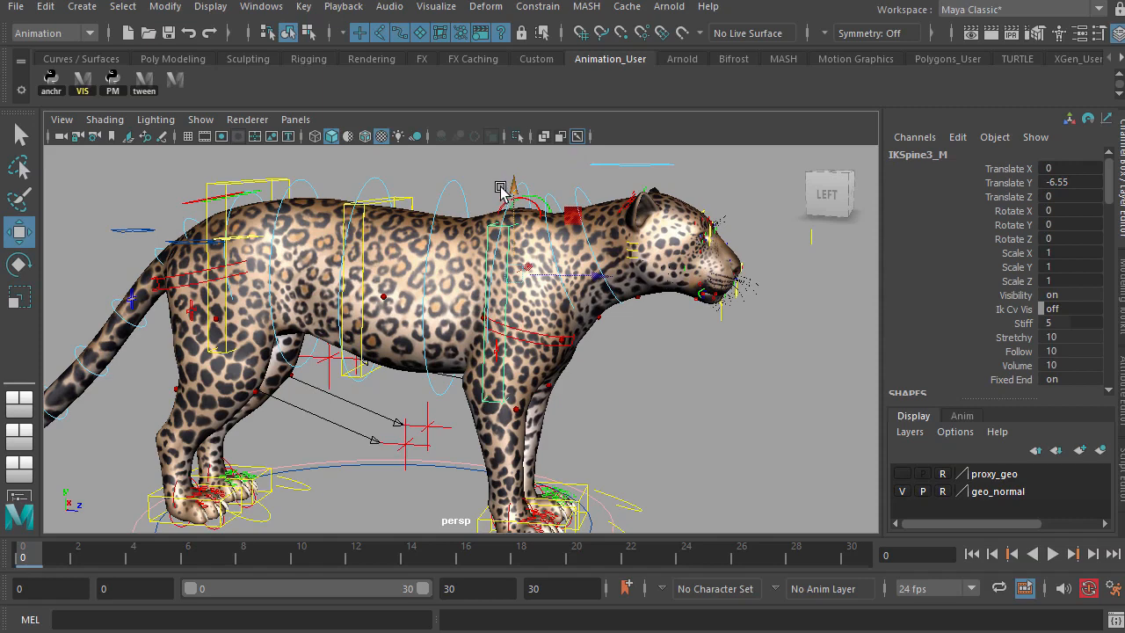
key(ctrl+z)
Reselect the shoulder-end spine IK control, try raising it to Translate Y 7.044, and undo the move
click(487, 175)
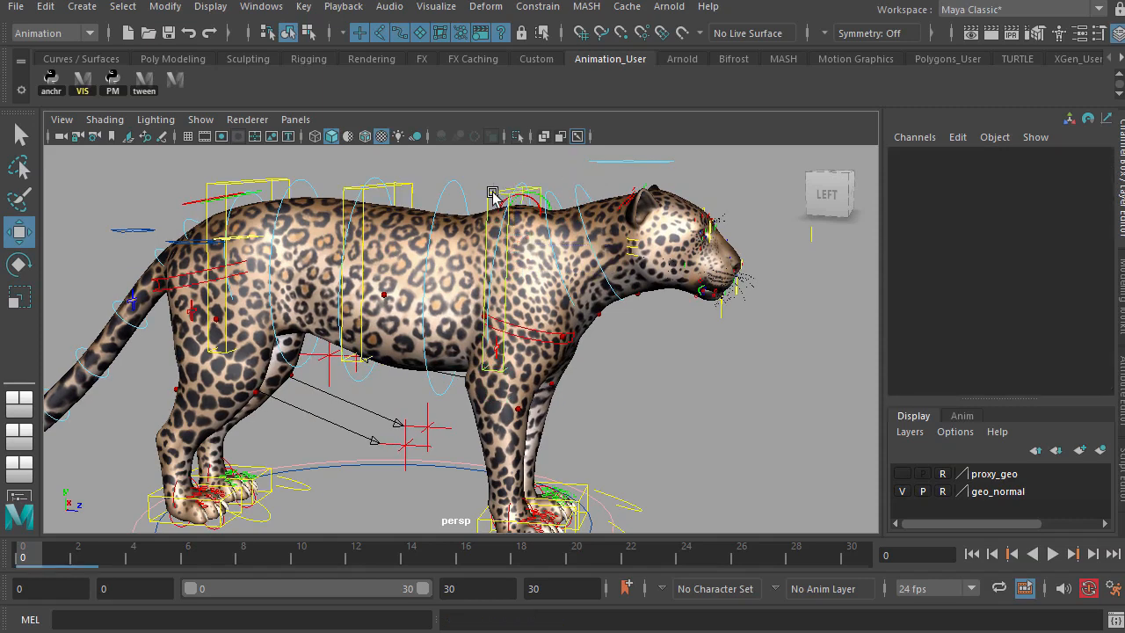
click(492, 192)
drag(511, 161, 519, 138)
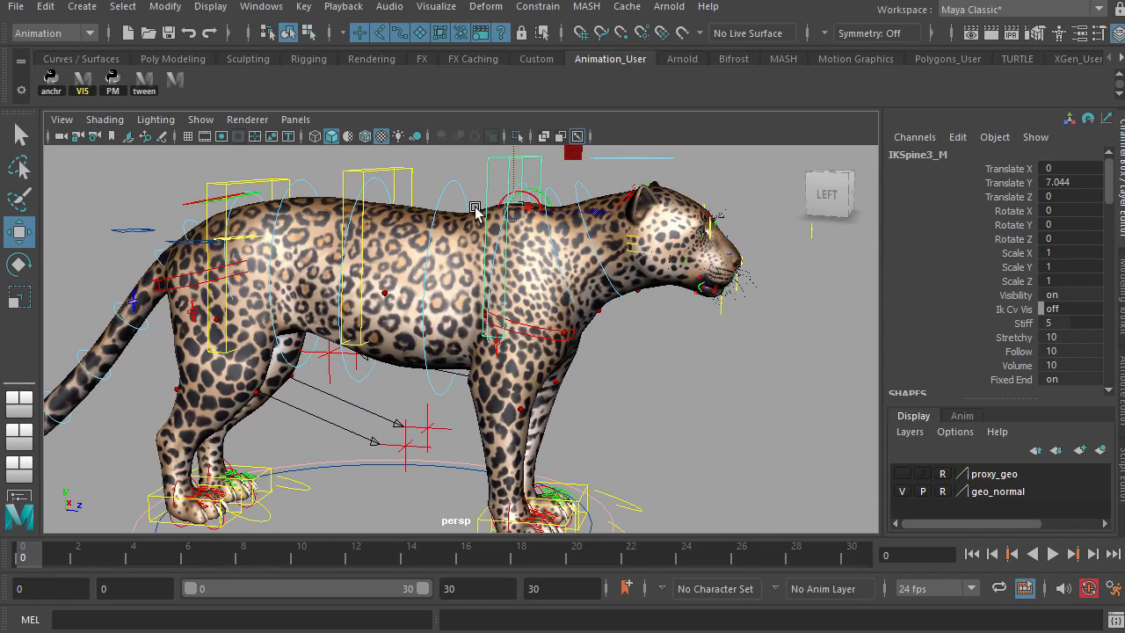
key(ctrl+z)
Try lowering the hip-end spine IK control to Translate Y -13.287 and undo the move
click(249, 166)
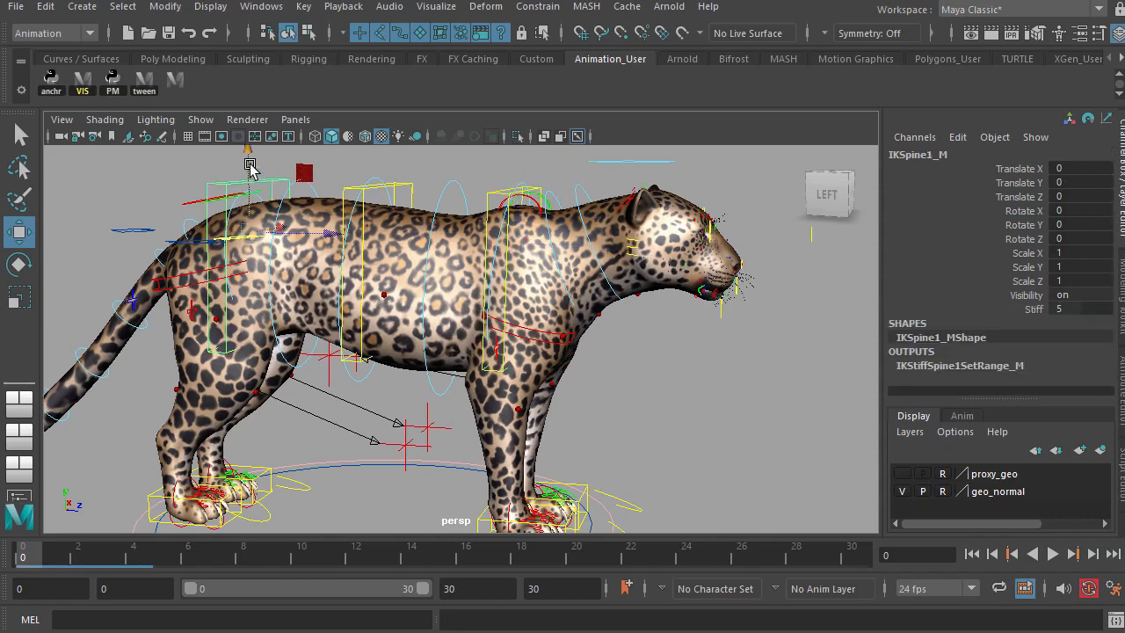
drag(250, 169, 294, 299)
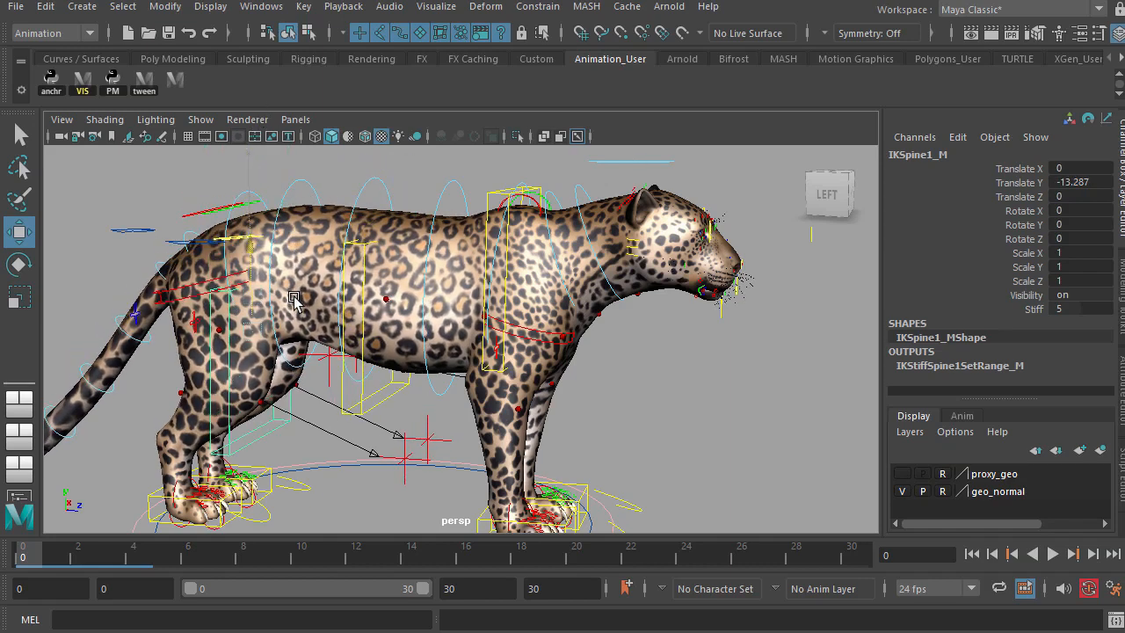
key(ctrl+z)
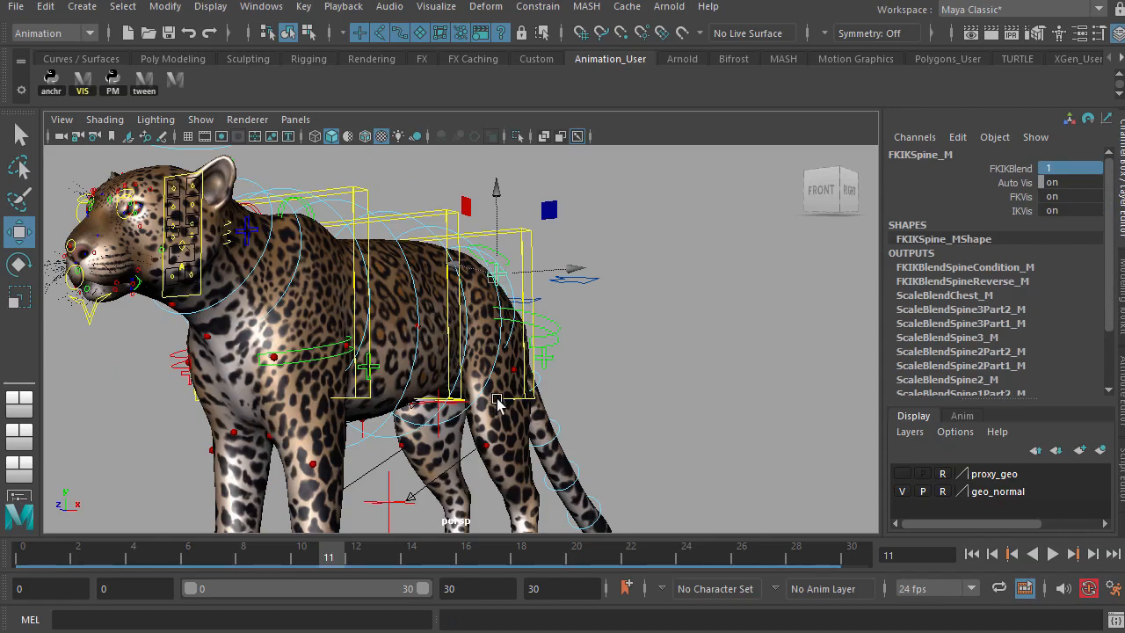
Check the recommended FKIKBlend setting in the Firefox blog post and return to Maya
alt+drag(497, 400, 552, 401)
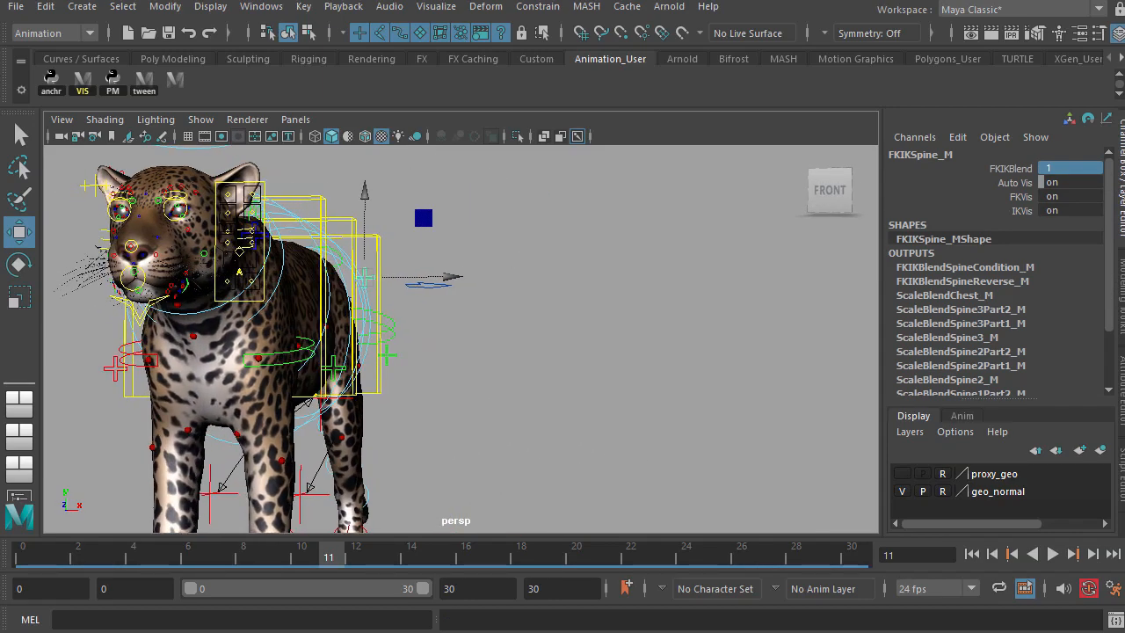
key(alt+Tab)
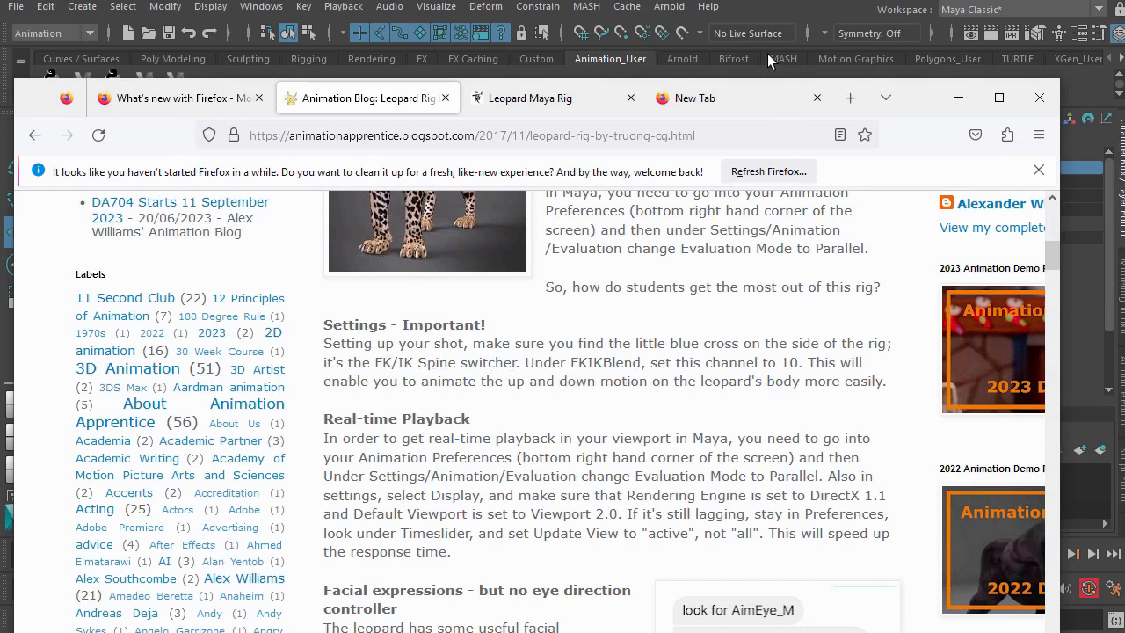
key(alt+Tab)
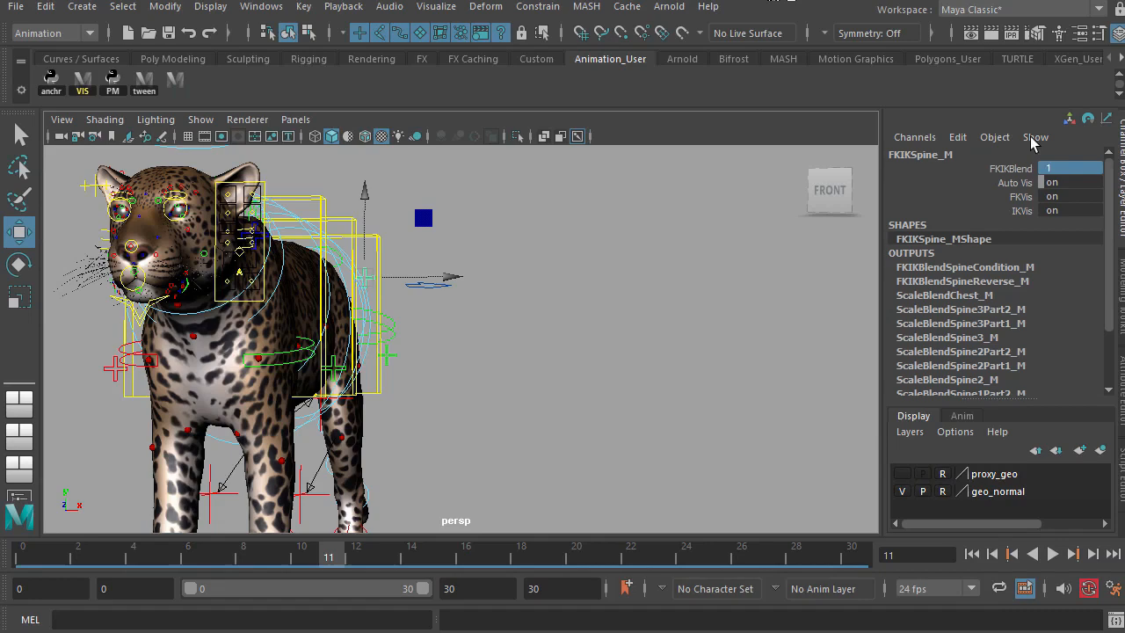
Set the spine switch's FKIKBlend to 10
double_click(1079, 168)
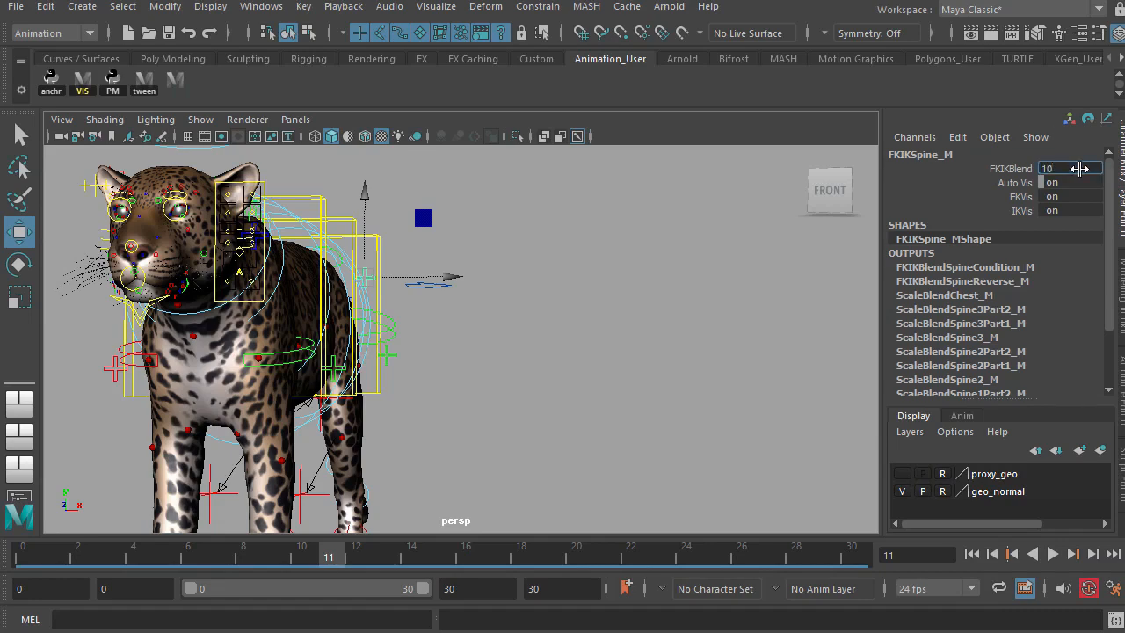
text(10)
key(Return)
Select the shoulder-end spine IK control, try lowering it to Translate Y -2.08, and undo the move
alt+drag(516, 269, 454, 277)
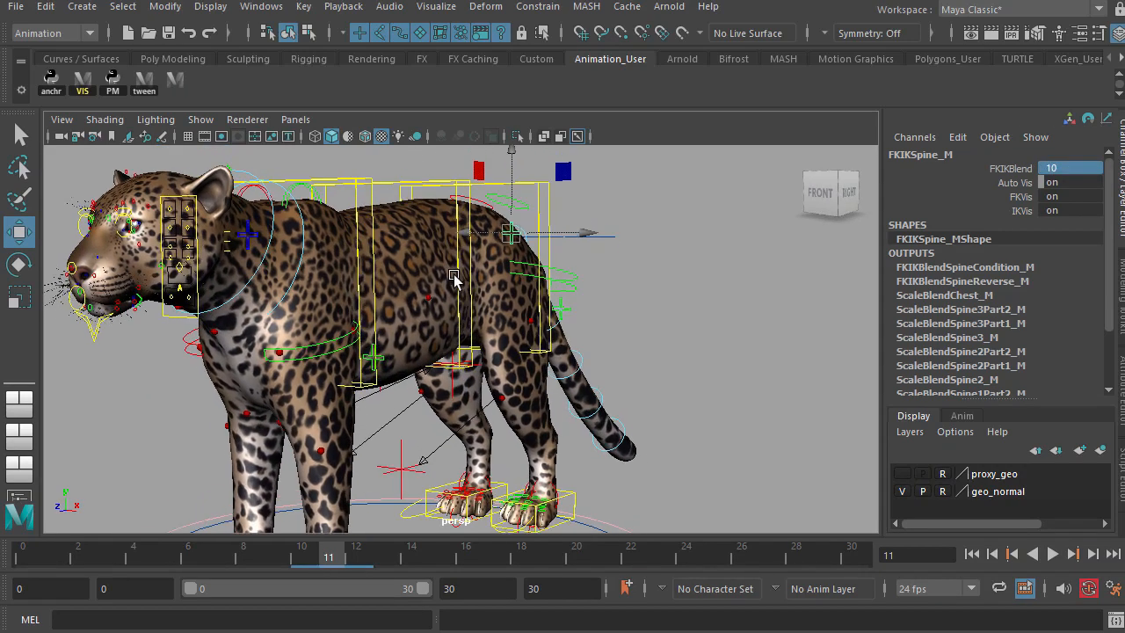
click(341, 235)
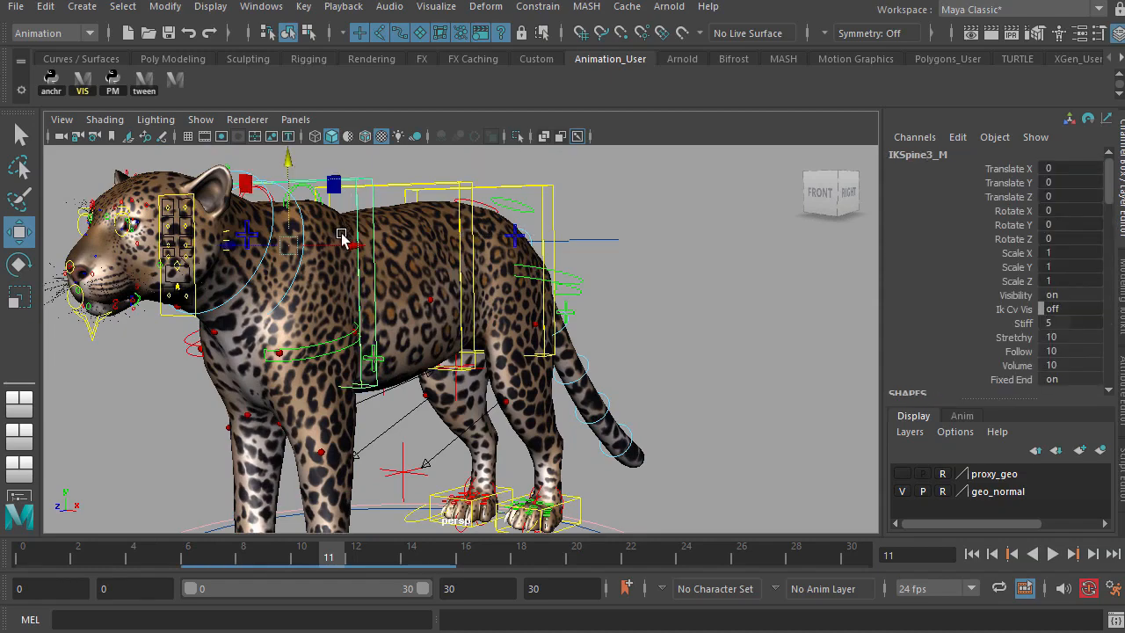
alt+drag(340, 236, 289, 294)
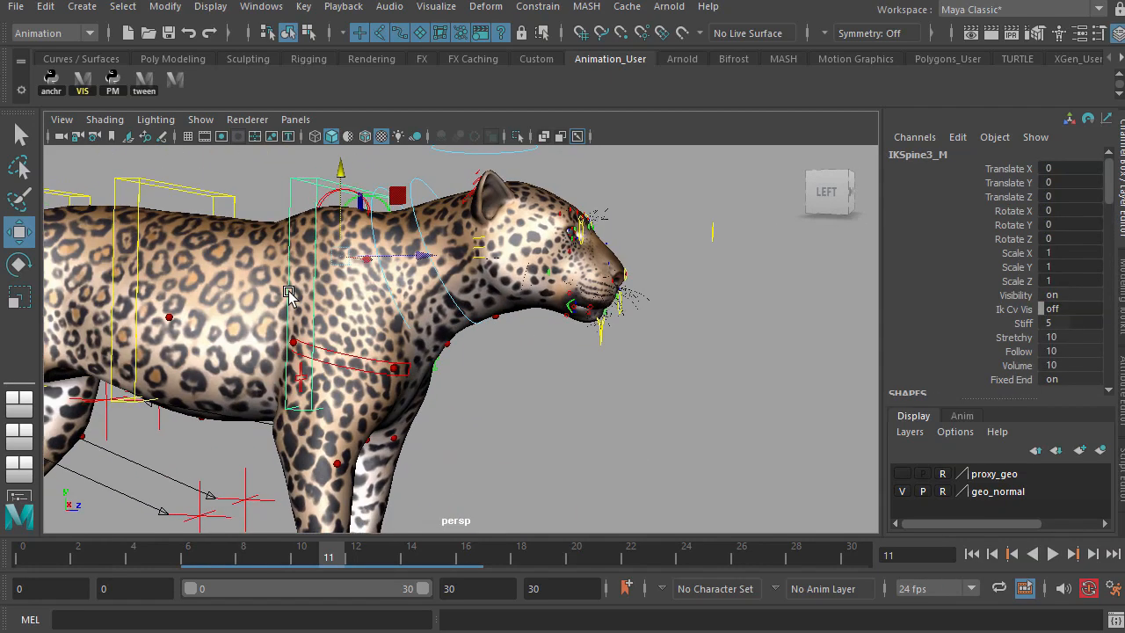
mouse_move(342, 171)
mouse_down()
mouse_move(337, 139)
mouse_move(336, 182)
mouse_move(337, 155)
mouse_up()
scroll(280, 281, down, 2)
alt+middle_drag(273, 288, 489, 274)
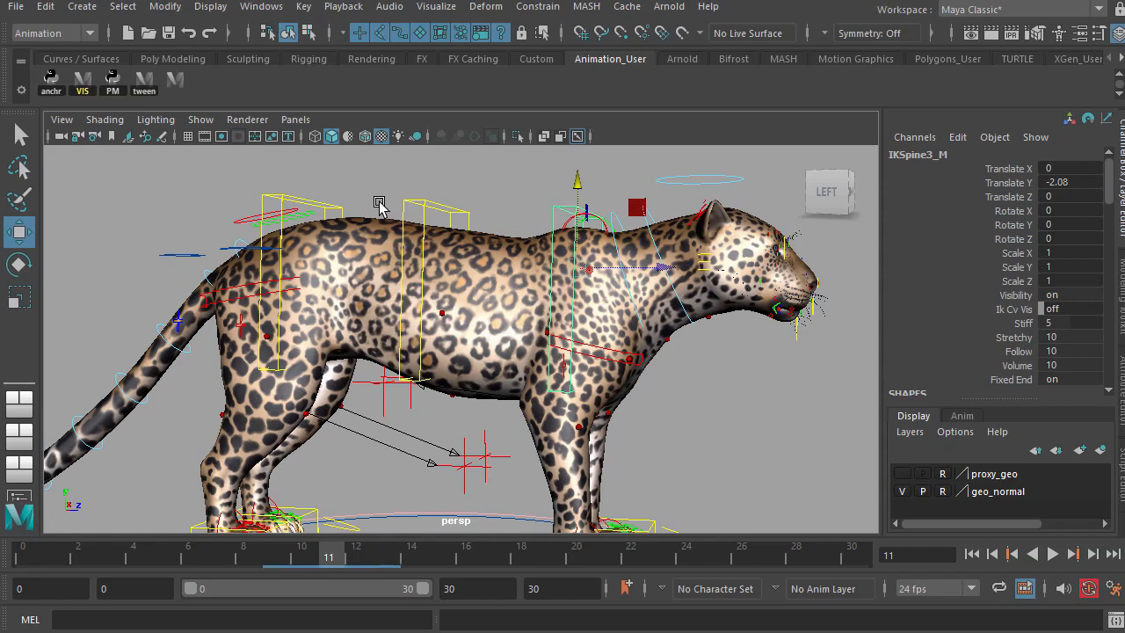
key(ctrl+z)
Select the hip-end spine IK control, try lowering it to Translate Y -4.228, and undo the move
click(320, 201)
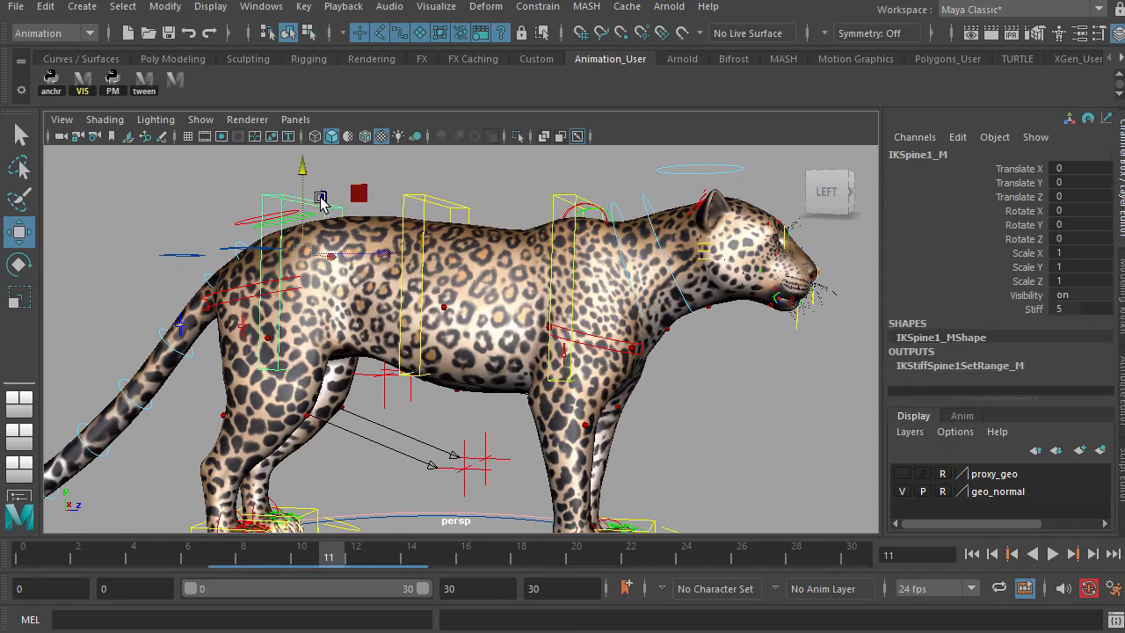
mouse_move(299, 167)
mouse_down()
mouse_move(299, 197)
mouse_move(304, 154)
mouse_move(302, 186)
mouse_up()
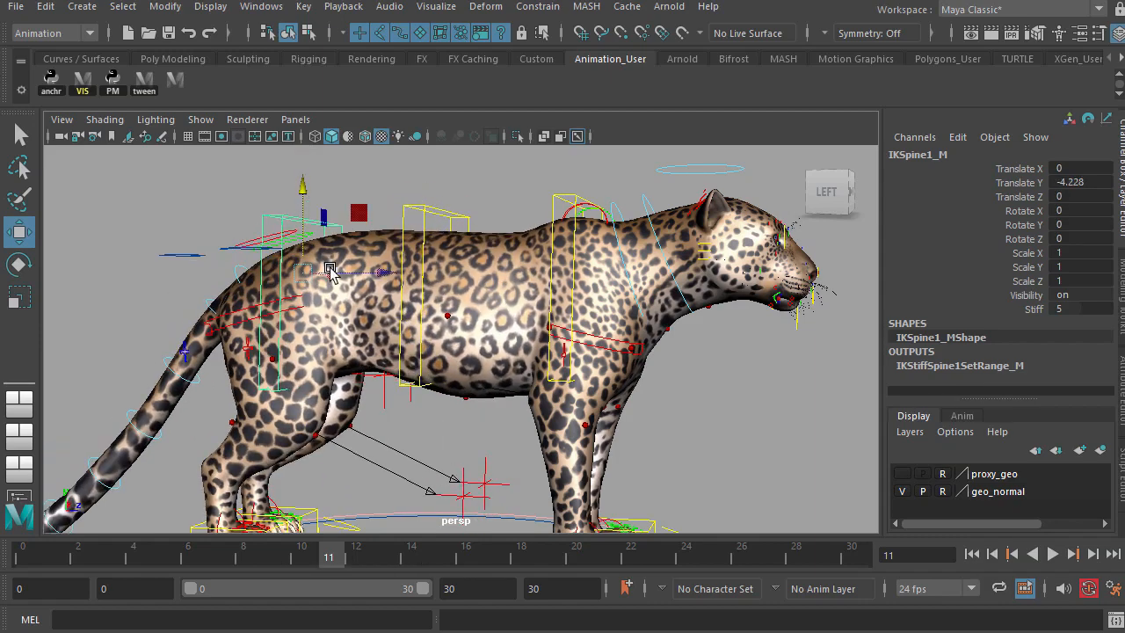
key(ctrl+z)
alt+drag(402, 297, 365, 304)
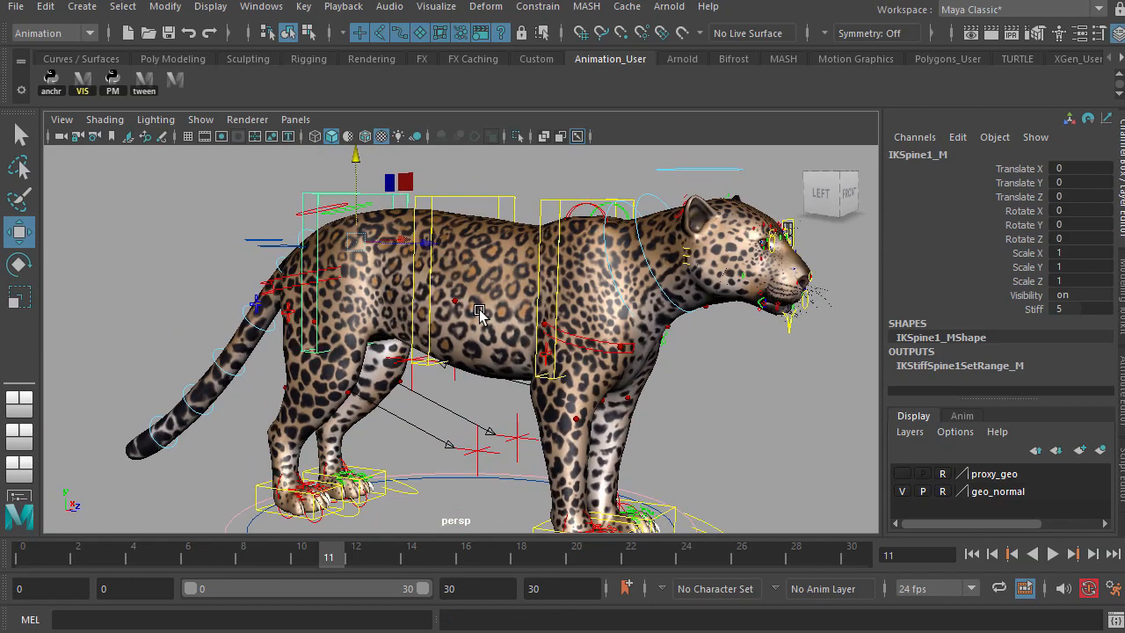
alt+drag(479, 312, 568, 366)
Switch to Firefox and read the Real-time Playback section of the leopard rig blog post
key(alt+Tab)
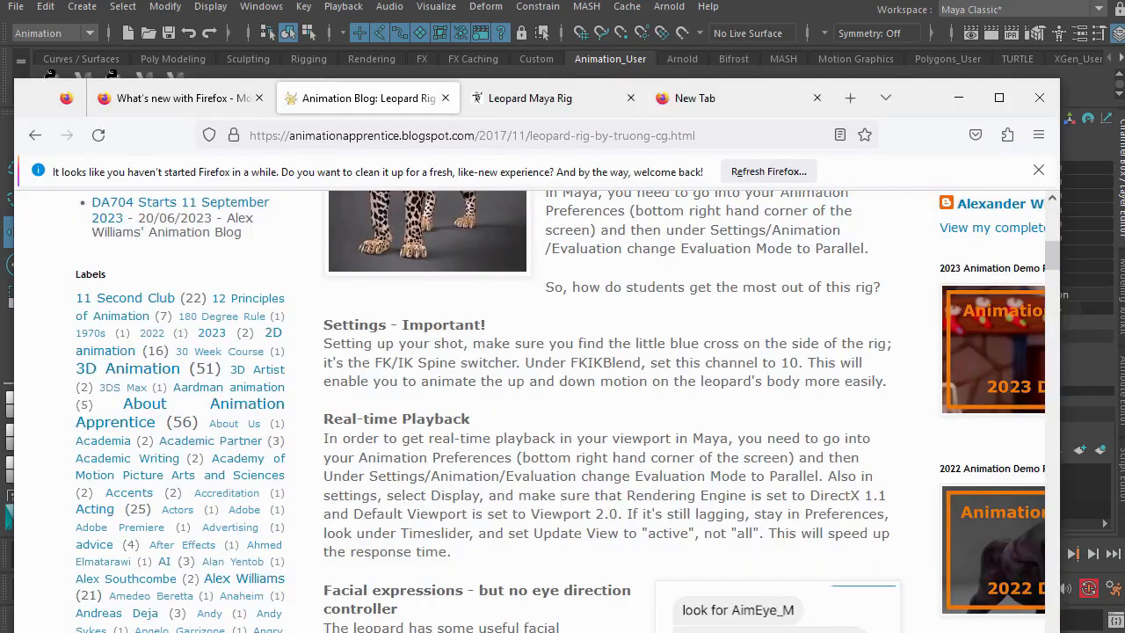
drag(1045, 260, 1051, 271)
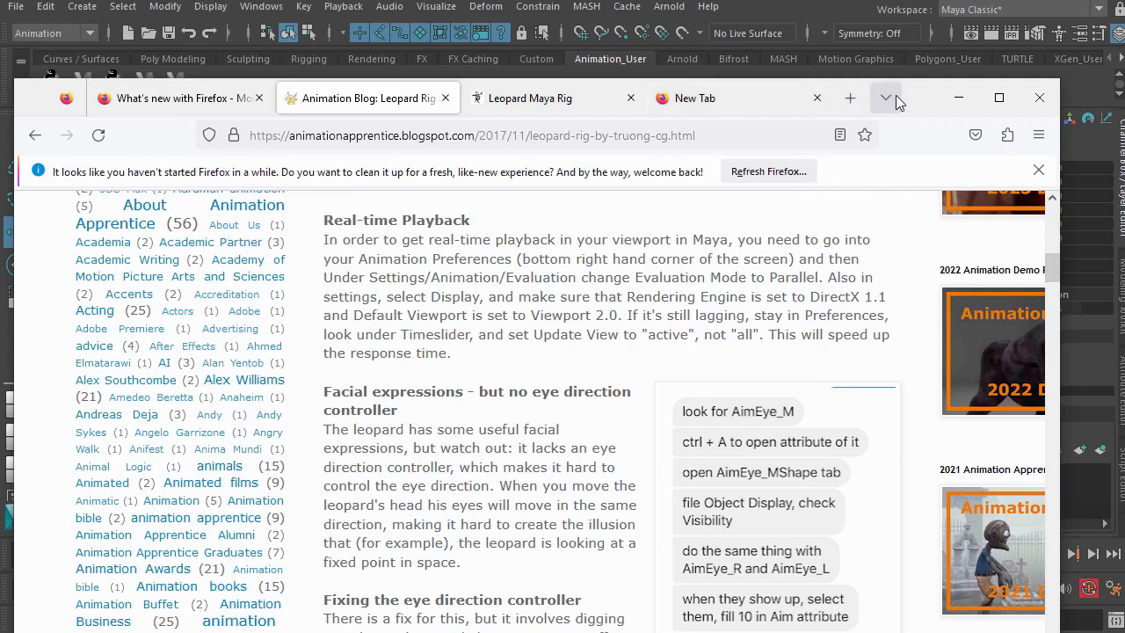
drag(924, 94, 929, 66)
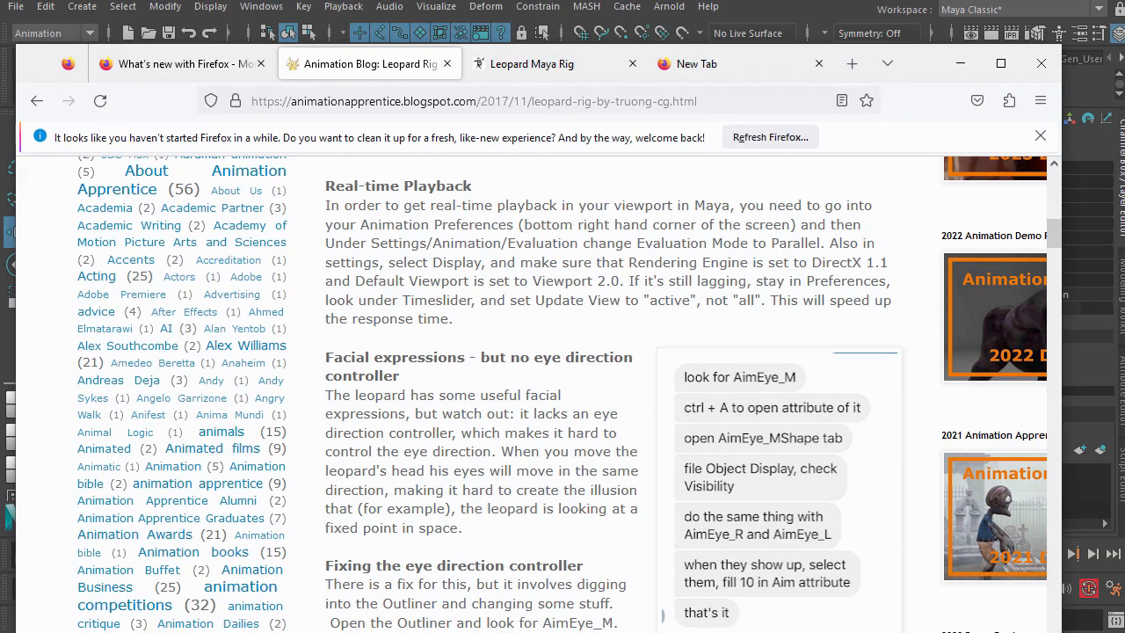
Return to Maya and make sure the Evaluation mode in the Animation preferences is Parallel
click(1112, 589)
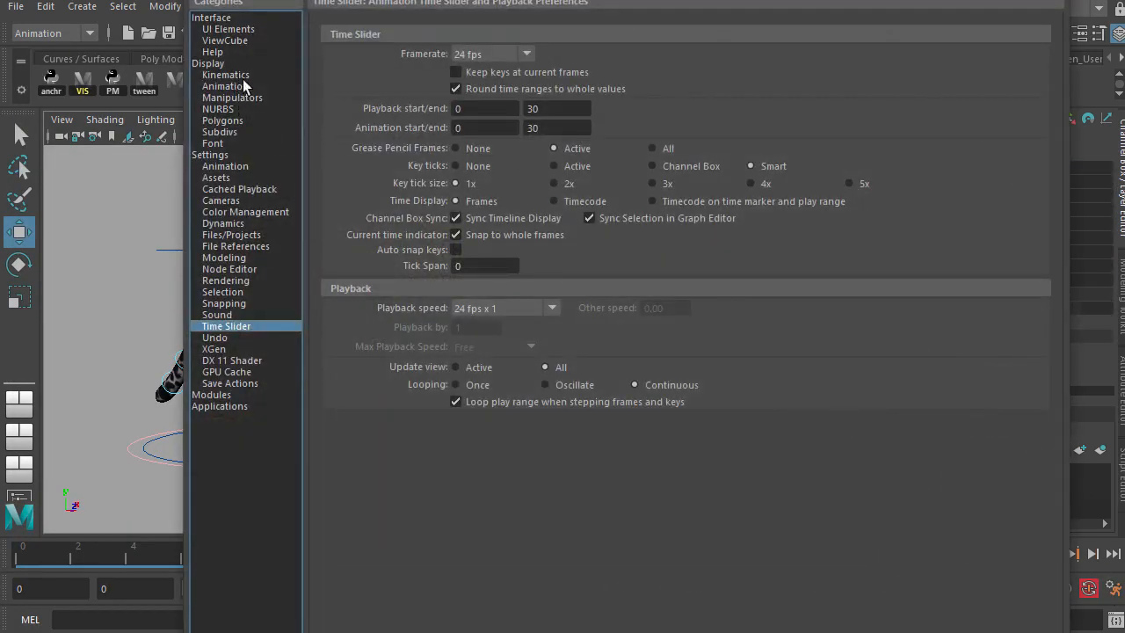
click(250, 167)
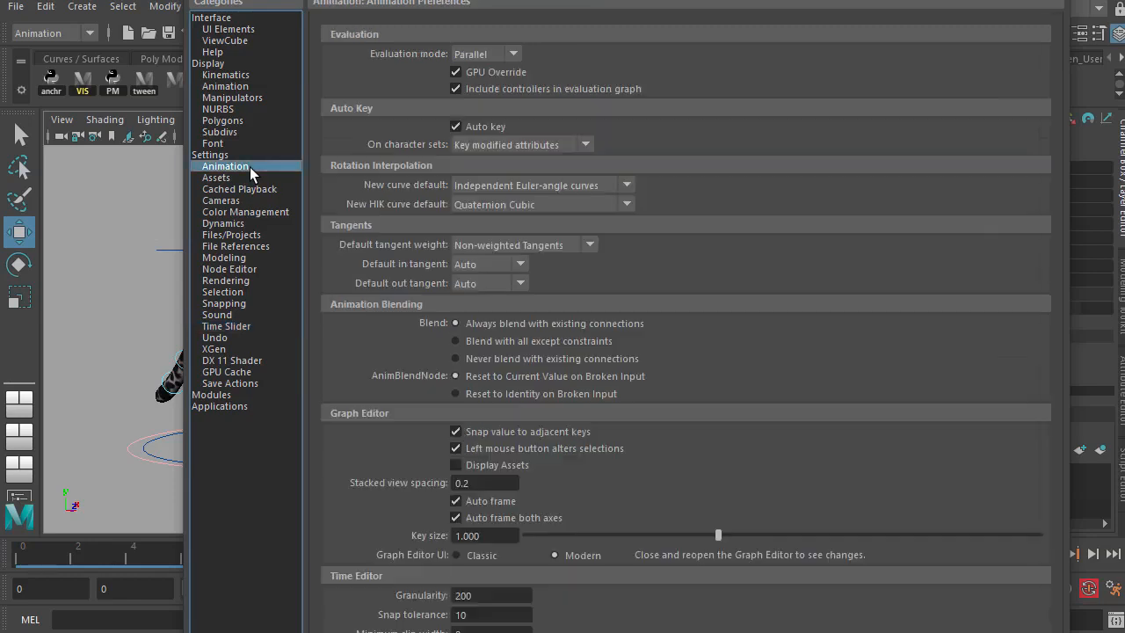
click(489, 55)
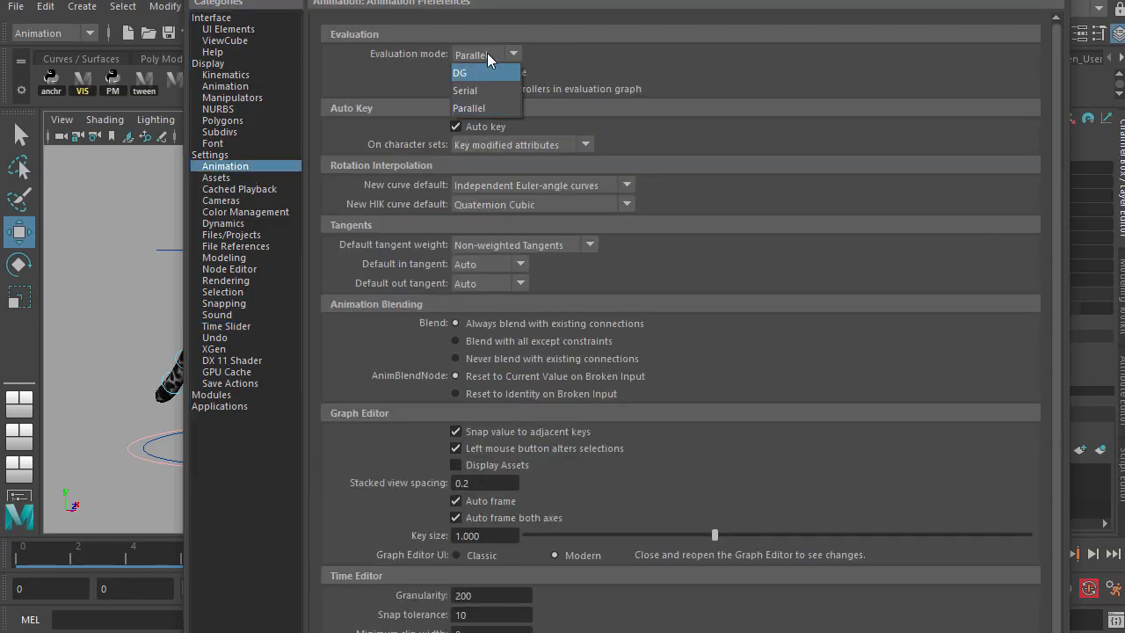
click(527, 2)
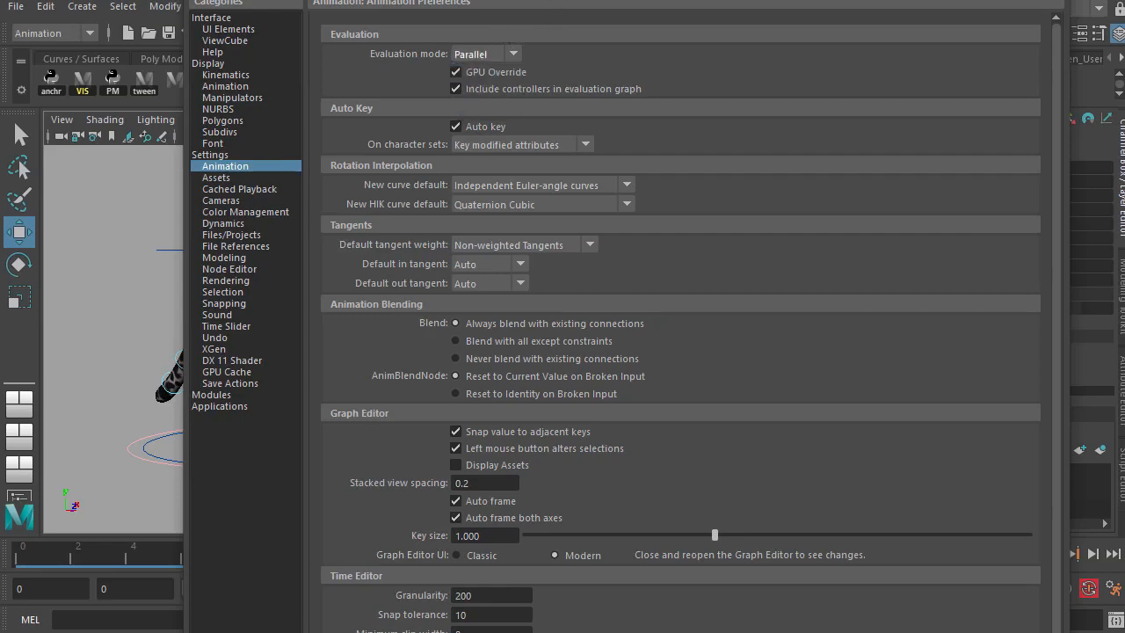
Recheck the blog's playback advice in Firefox and set Maya's Time Slider preference Update view to Active, saving the preferences
key(alt+Tab)
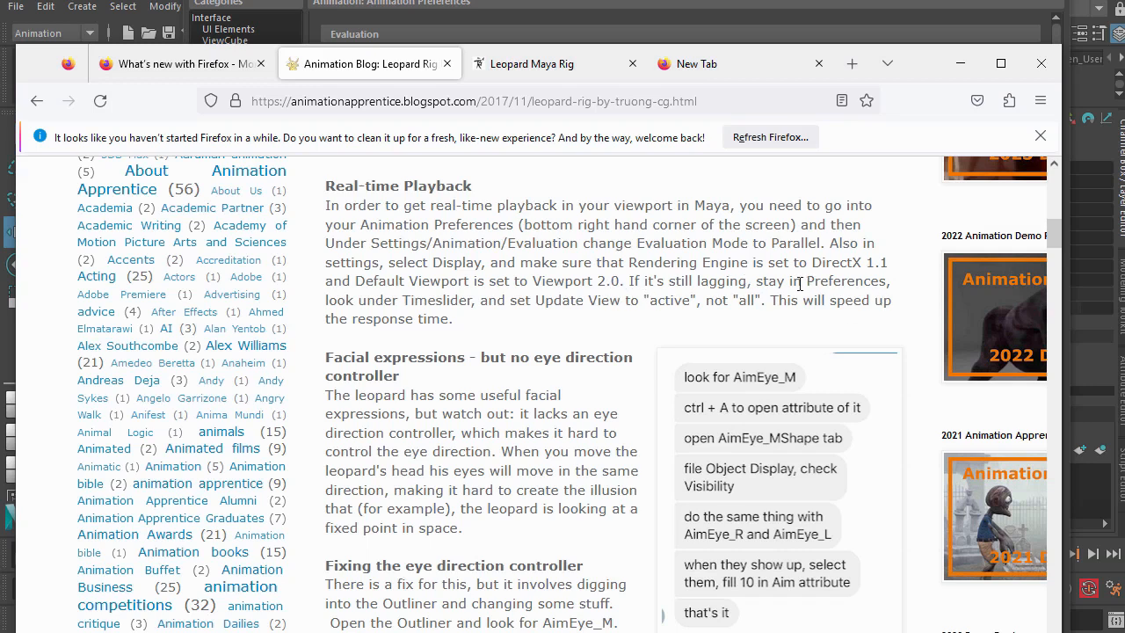
click(525, 21)
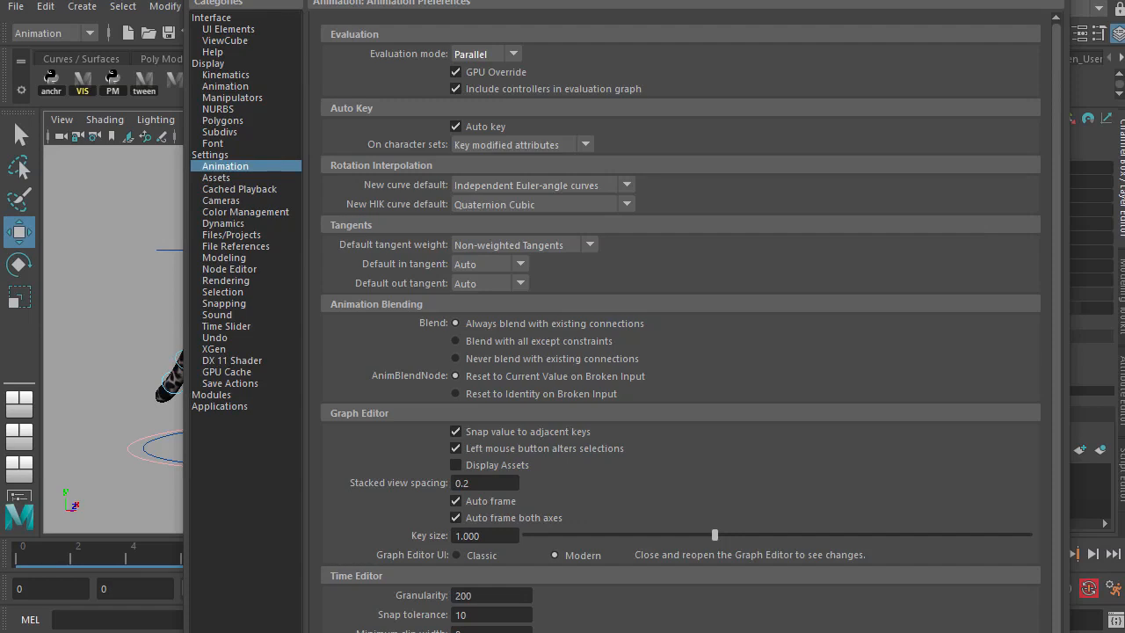
click(249, 325)
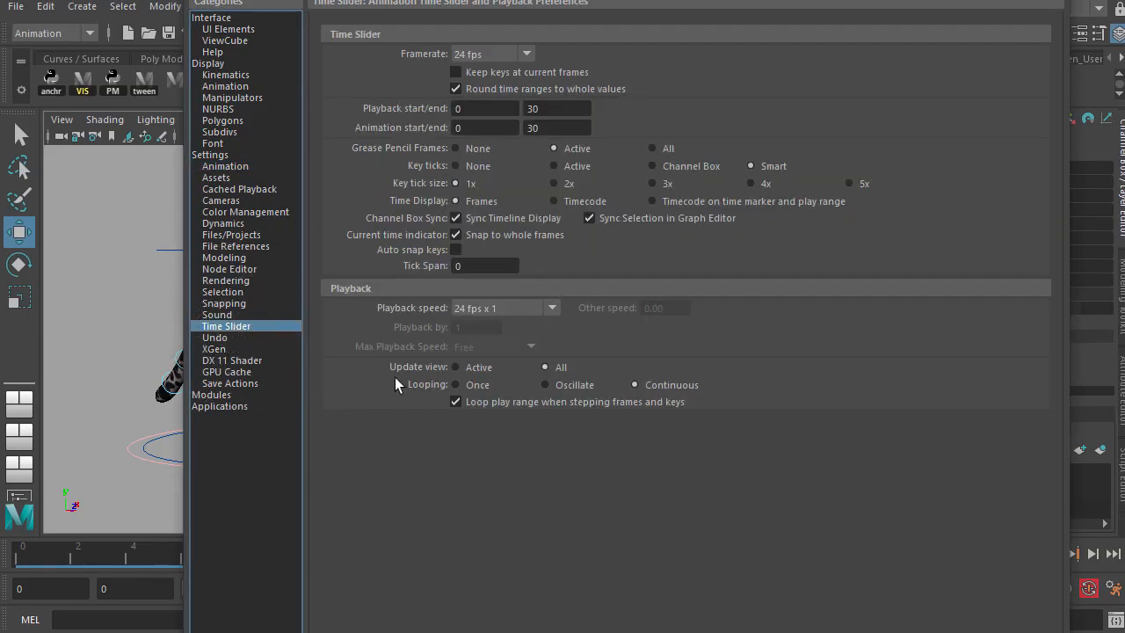
click(456, 366)
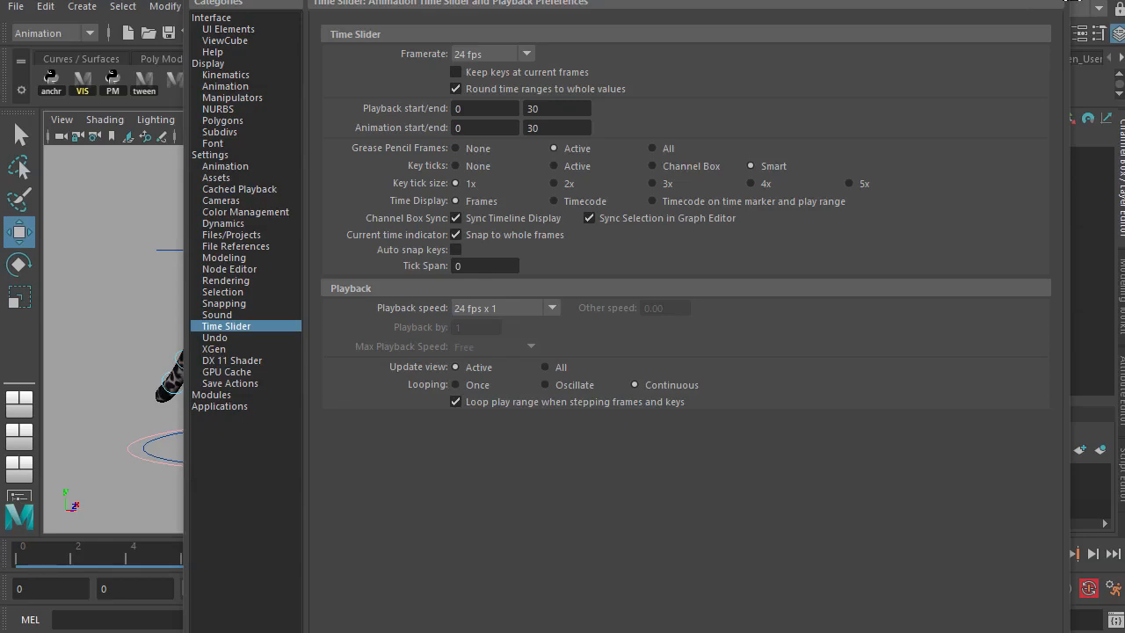
click(1070, 1)
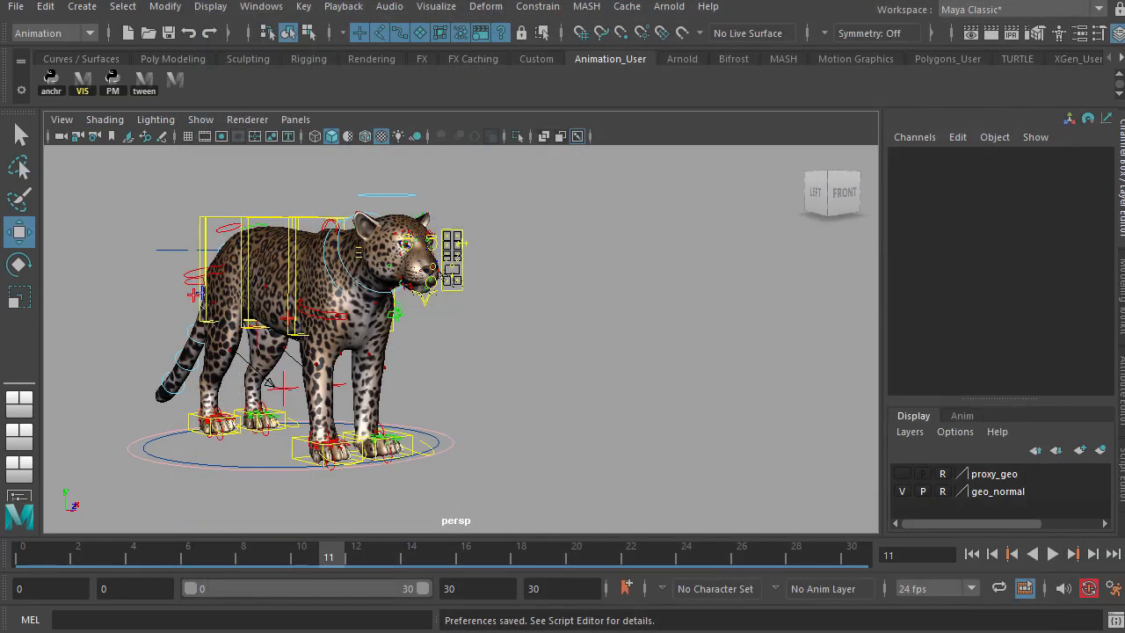
alt+drag(617, 354, 648, 413)
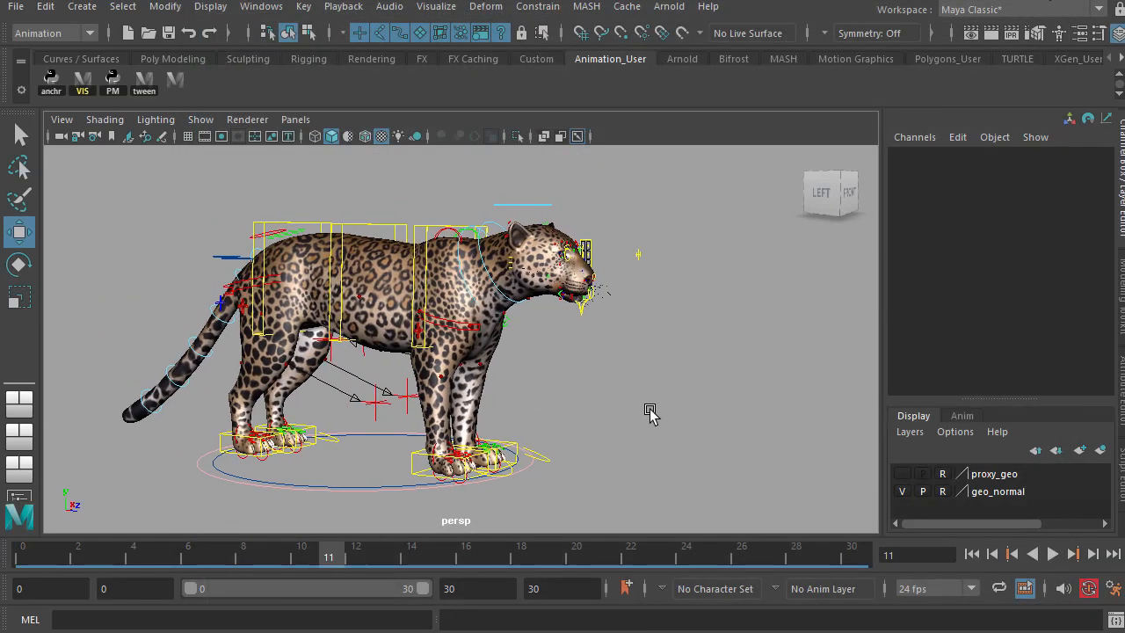
Switch to Firefox, read the blog's eye direction controller fix, and play the embedded jaguar walk video before pausing it
key(alt+Tab)
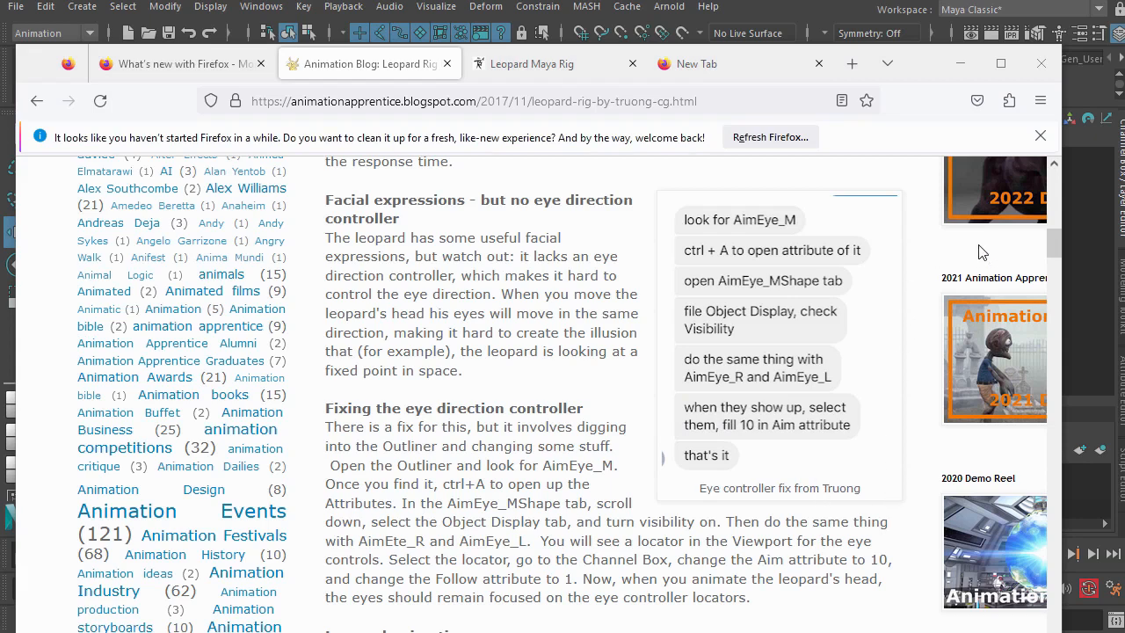
drag(1049, 244, 1056, 290)
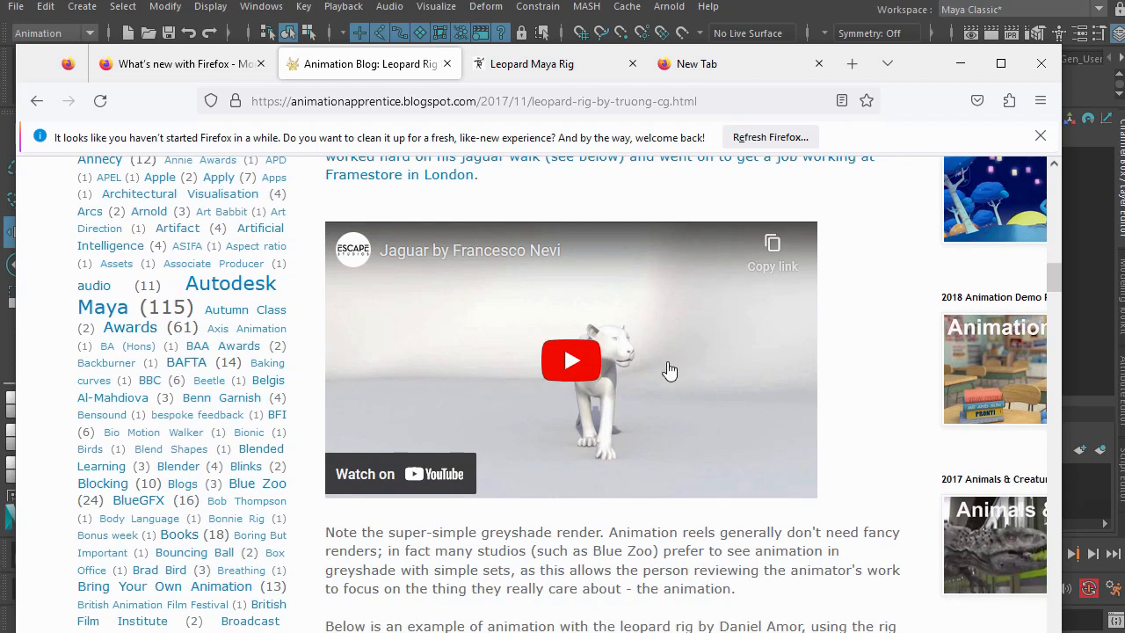
click(572, 367)
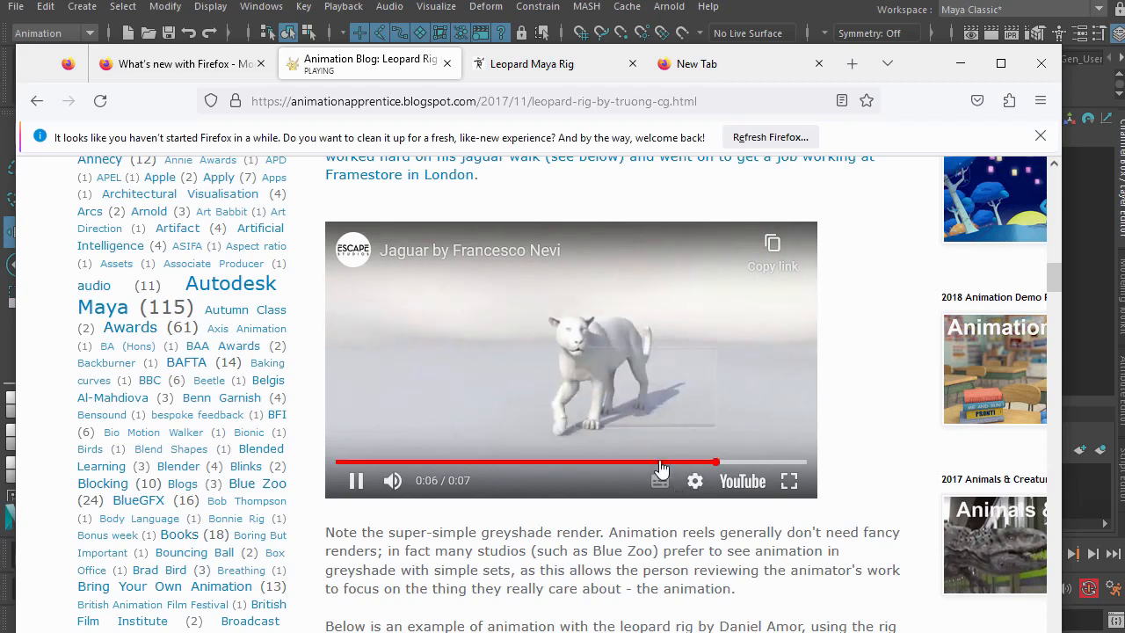
click(358, 462)
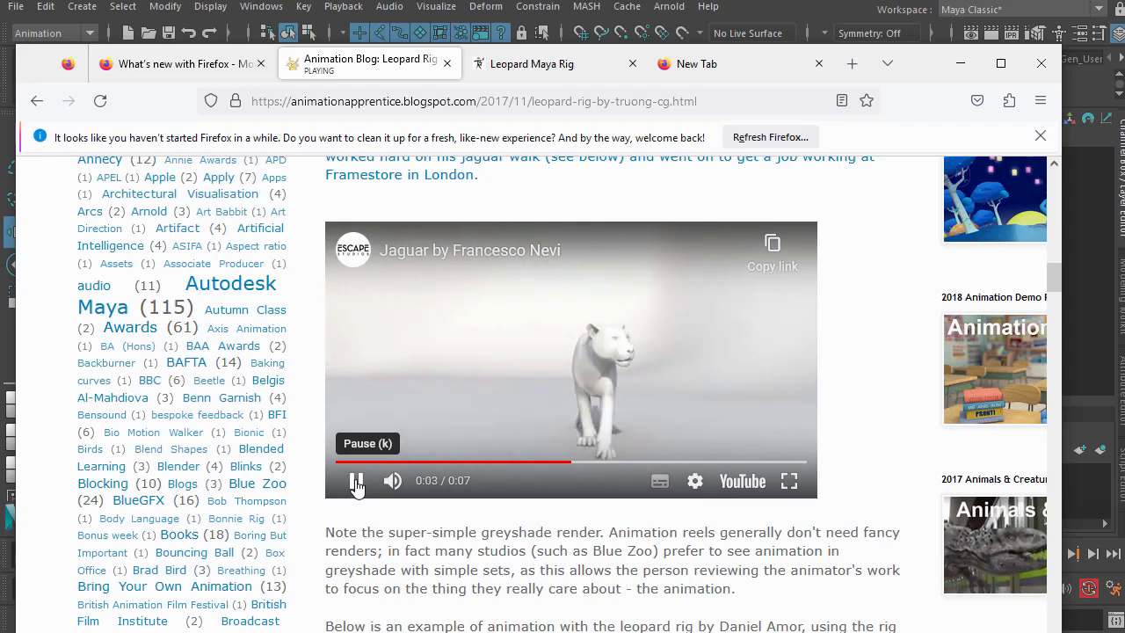
click(356, 482)
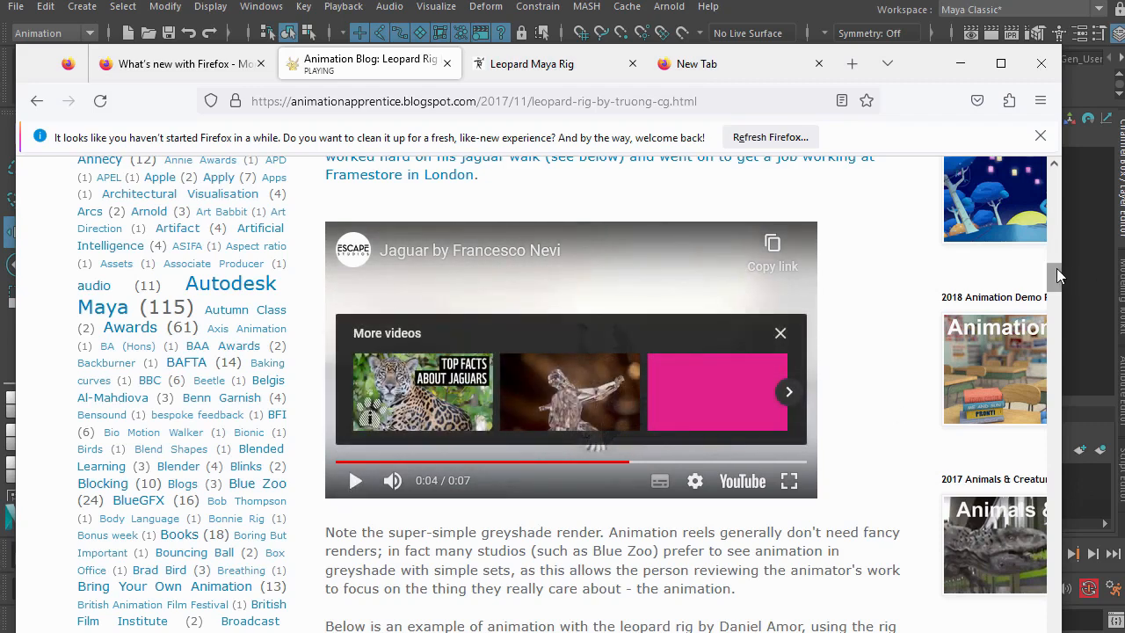
Play and replay the blog's leopard animation video matched to live action reference, pause it, and return to Maya
drag(1056, 268, 1056, 294)
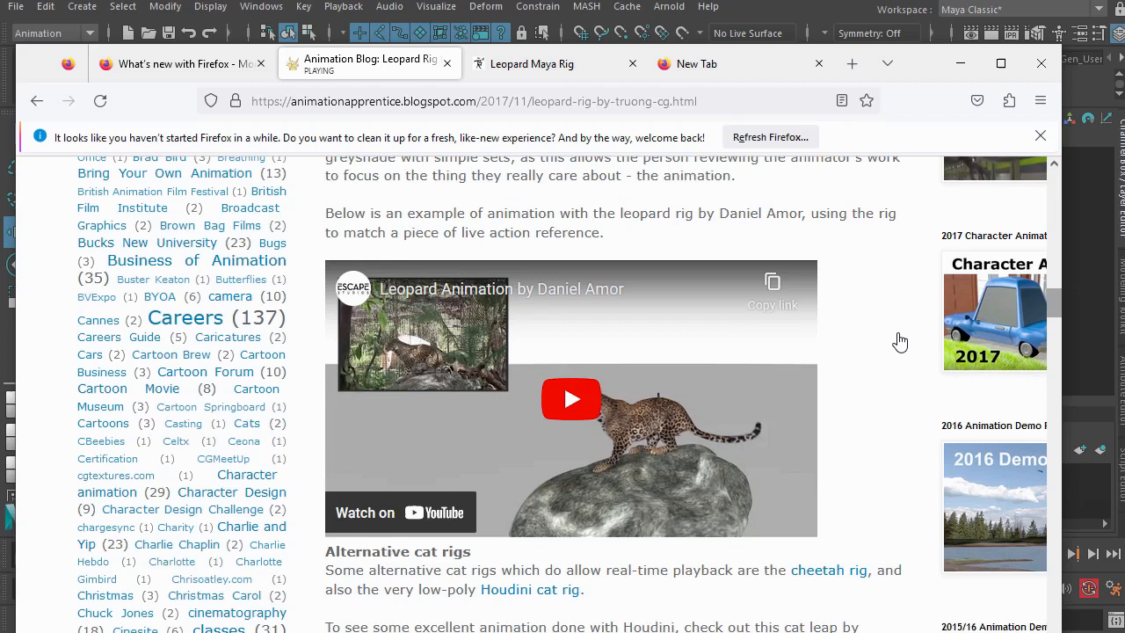
click(570, 402)
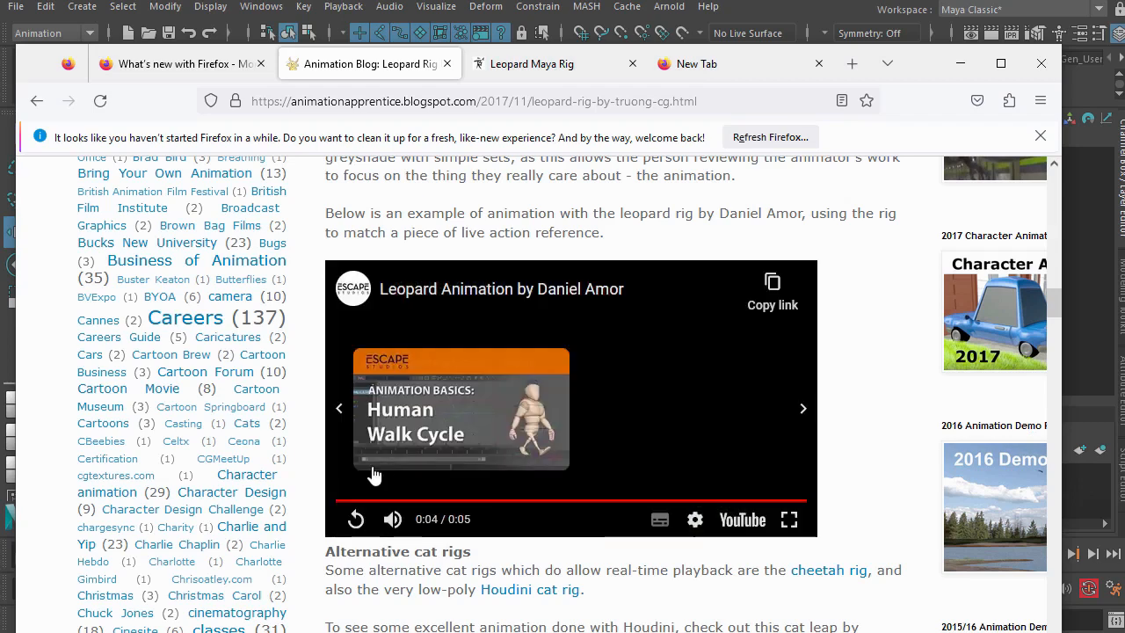
click(355, 518)
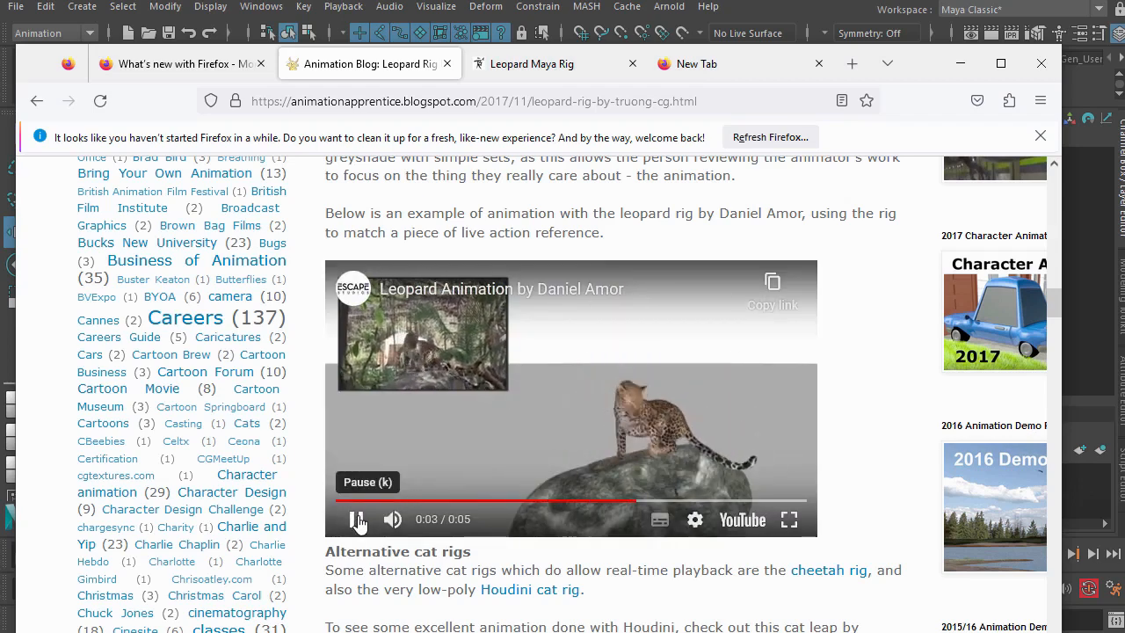
click(357, 520)
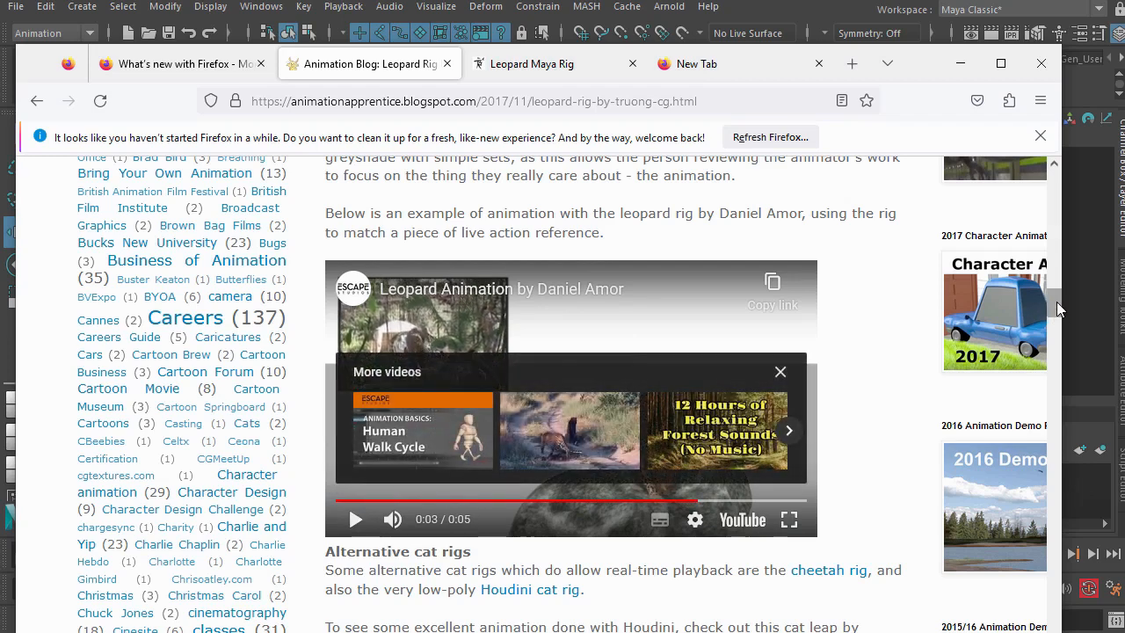
click(954, 3)
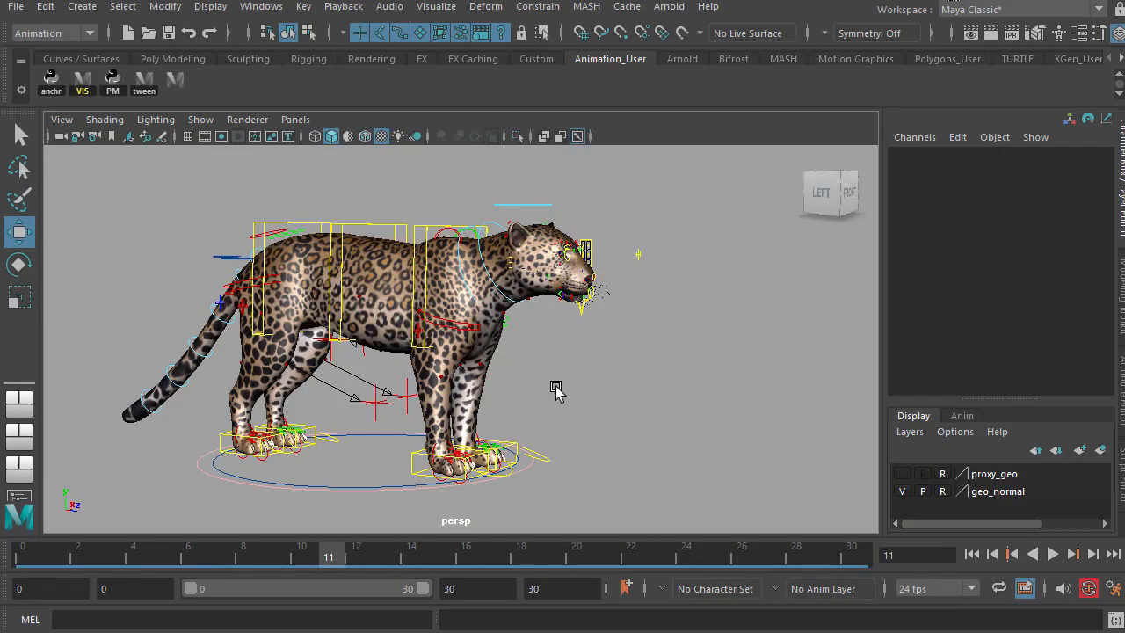
alt+drag(615, 428, 553, 428)
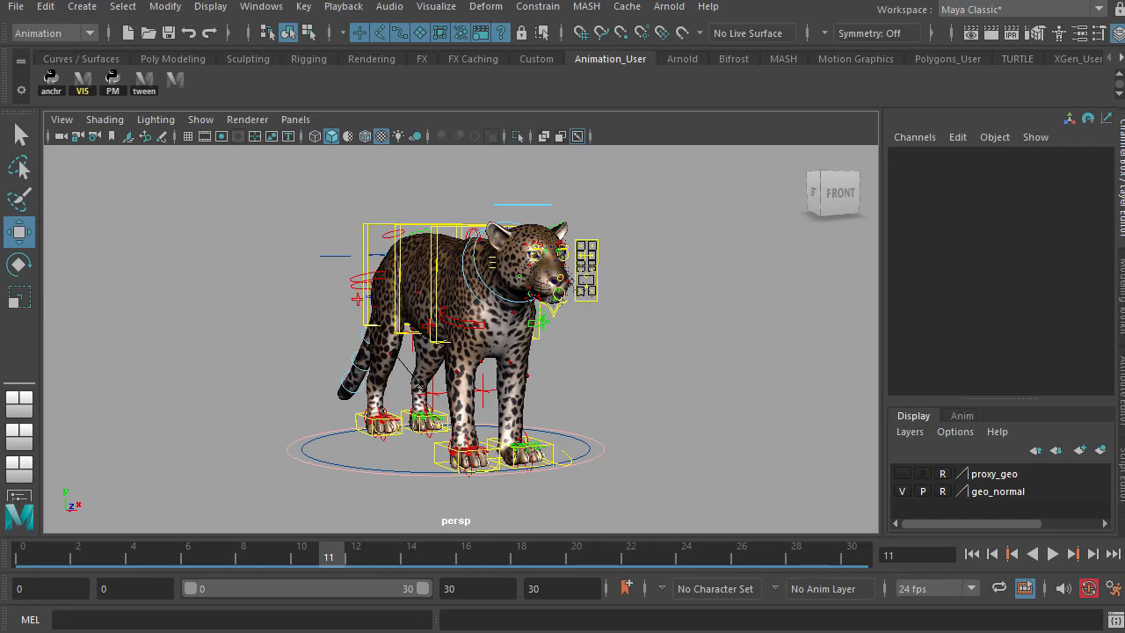
Read the blog's Alternative cat rigs and Issues and bugs sections in Firefox and return to Maya
key(alt+Tab)
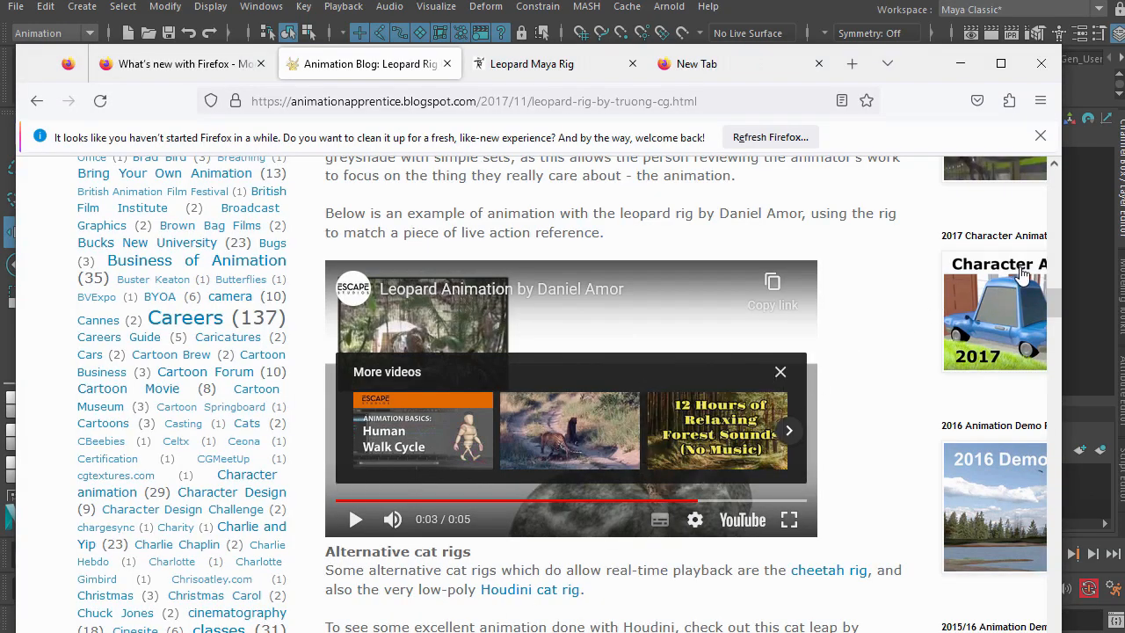
scroll(1053, 299, down, 5)
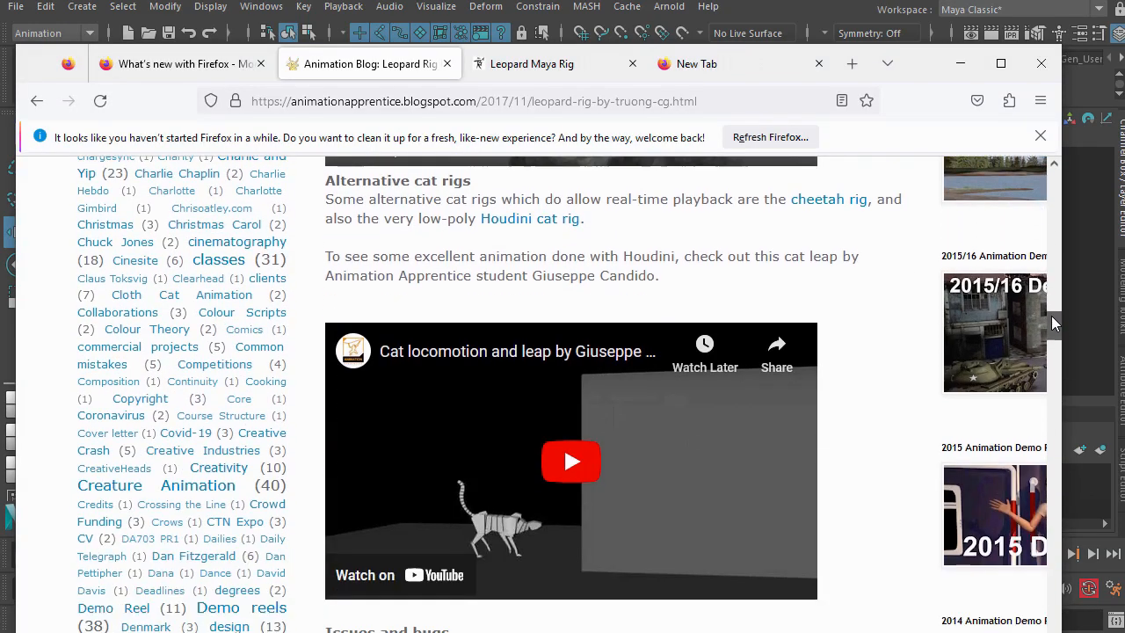
drag(1052, 316, 1055, 339)
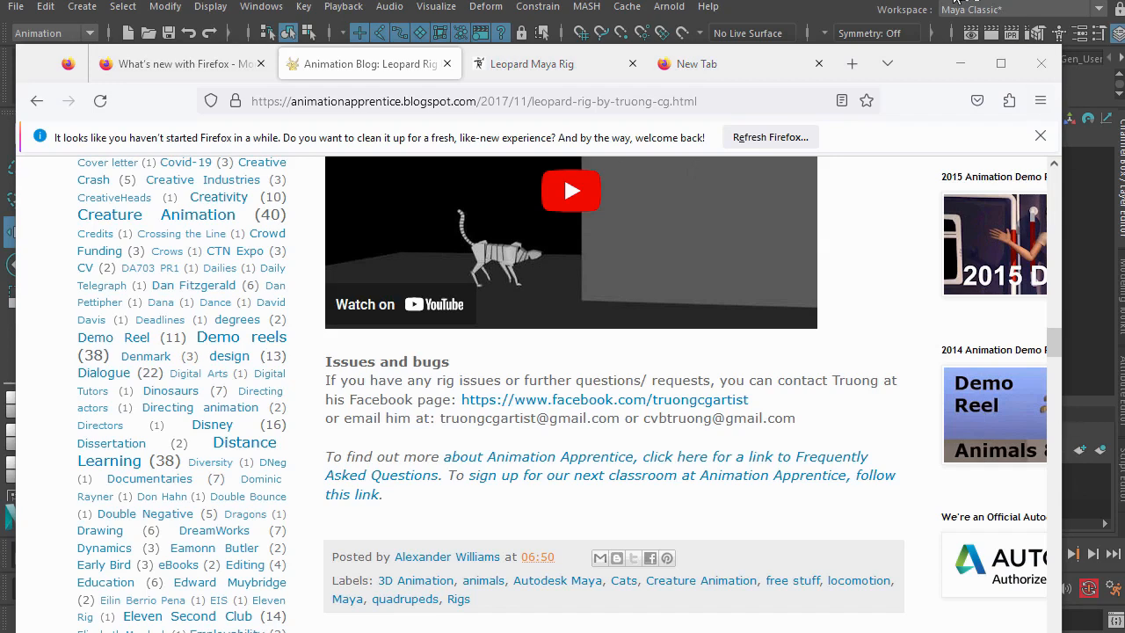
click(956, 1)
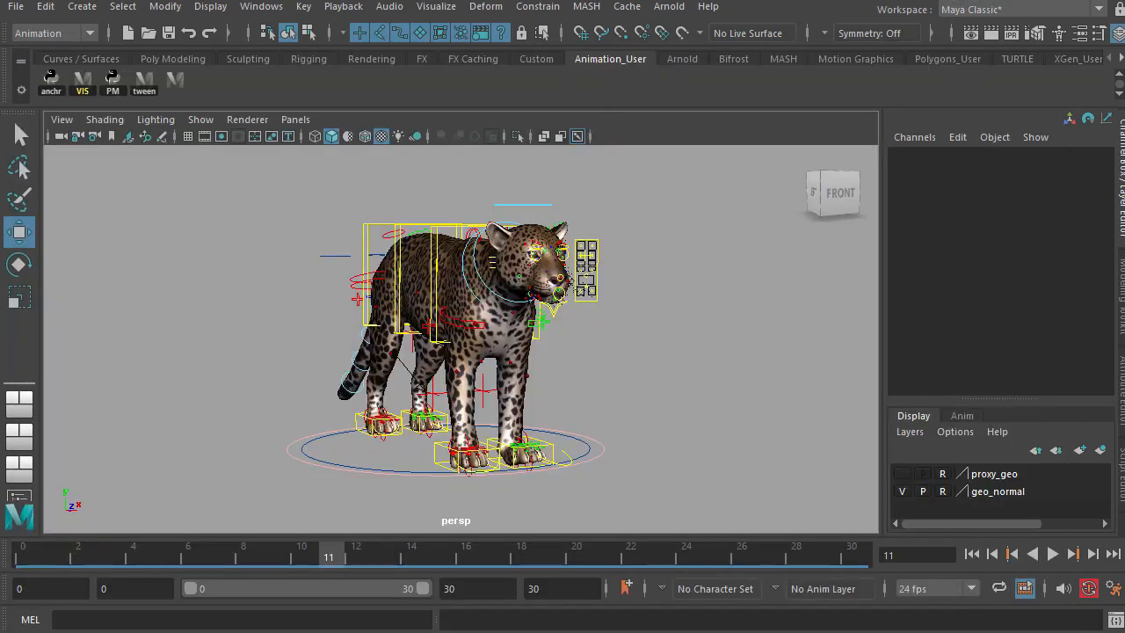